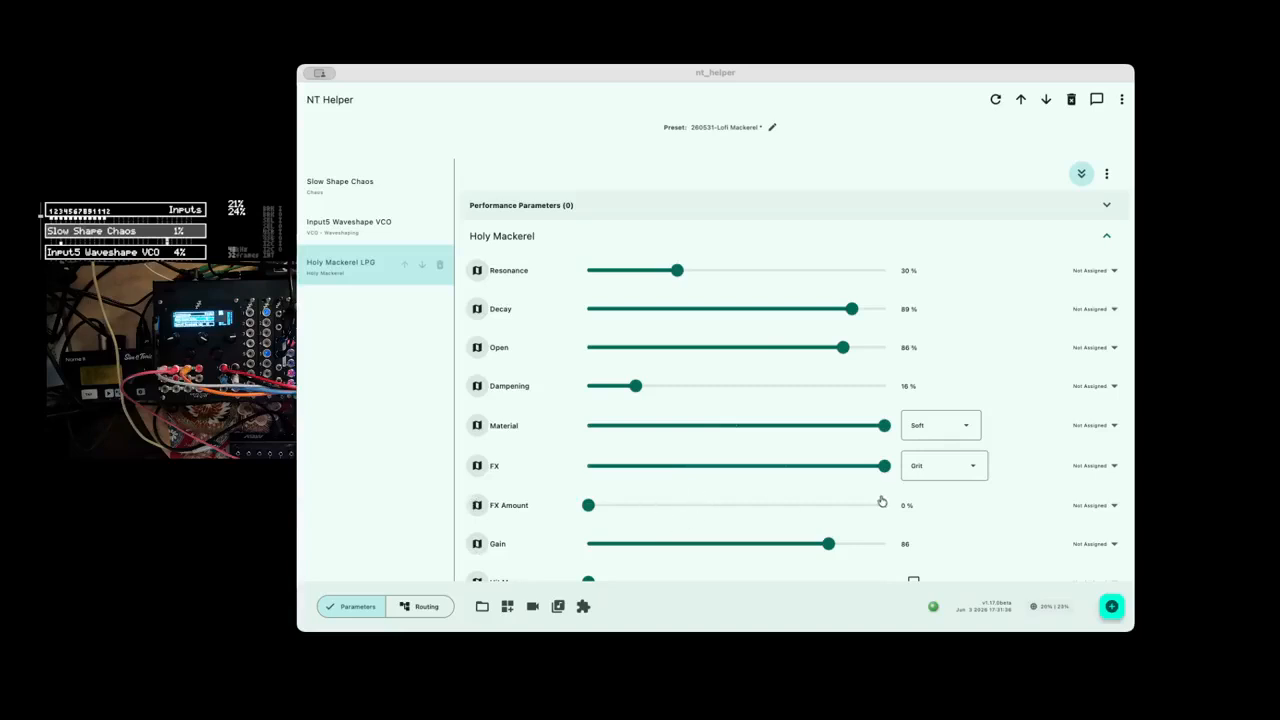
Map Holy Mackerel's FX Amount through the MIDI Detector with the Faderfox UC4, using Ch 1, 14 bit CC - low, number 5.
click(477, 506)
click(477, 506)
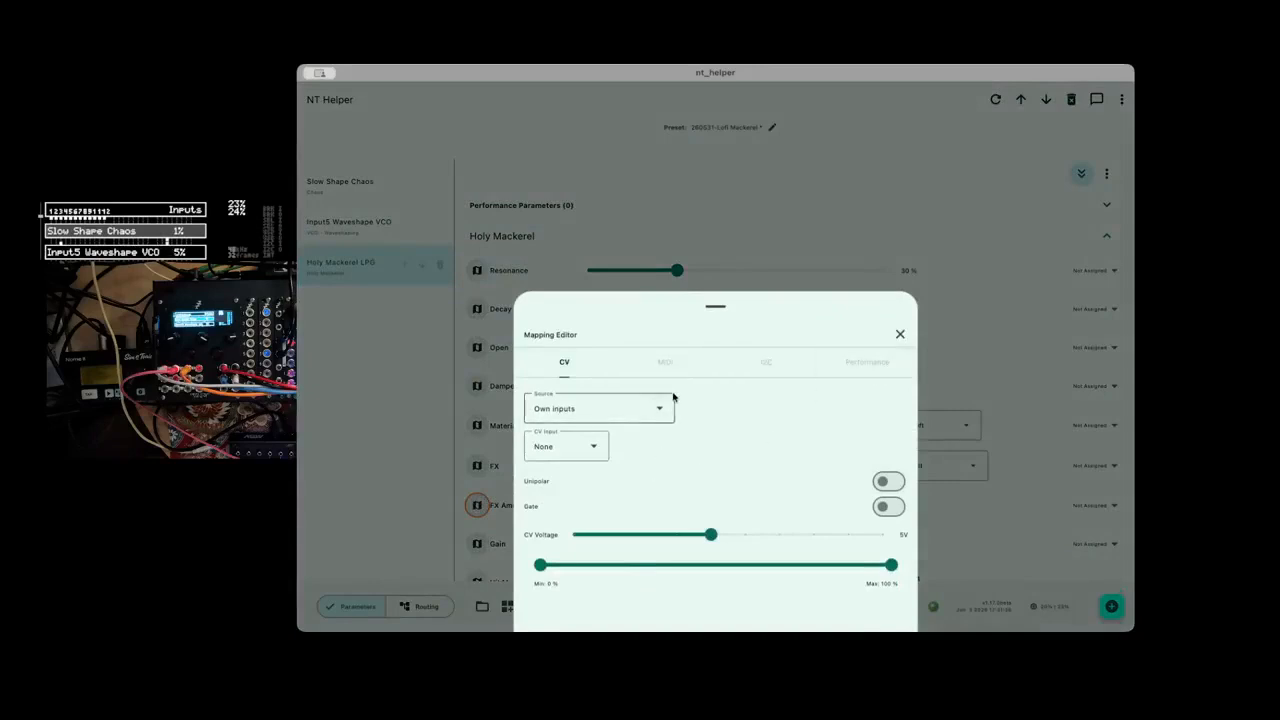
click(665, 362)
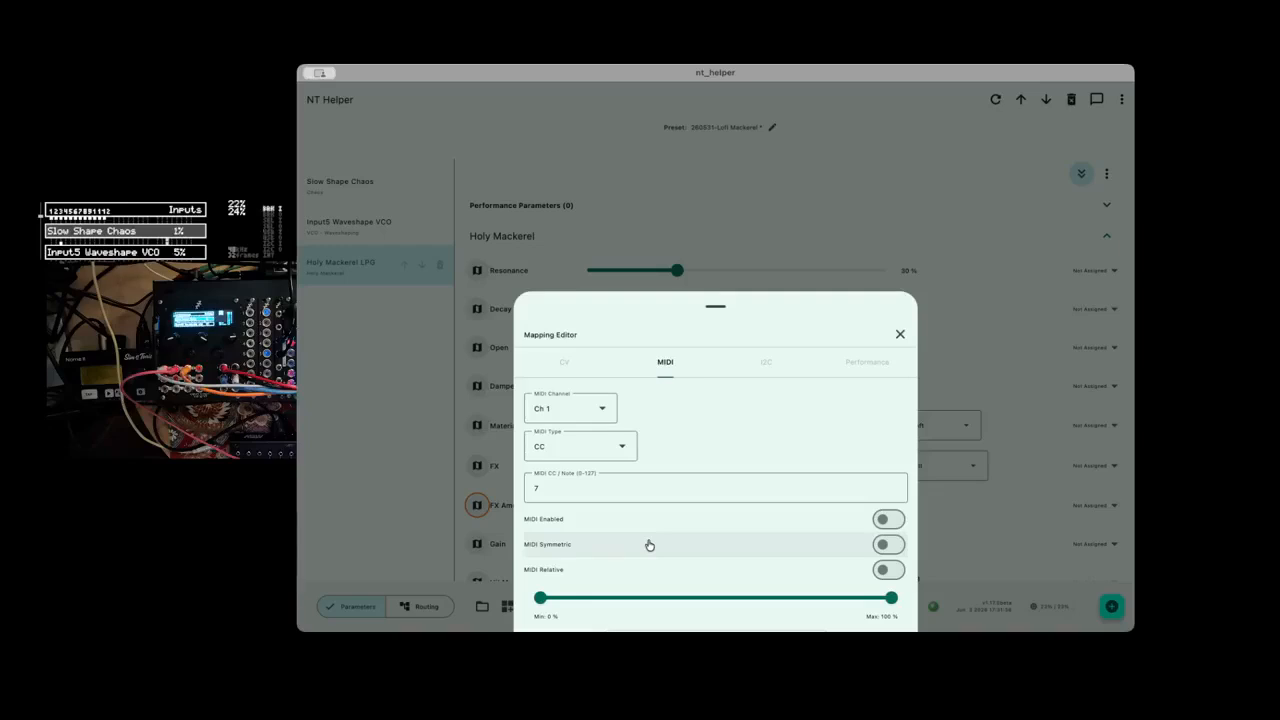
scroll(710, 519, down, 2)
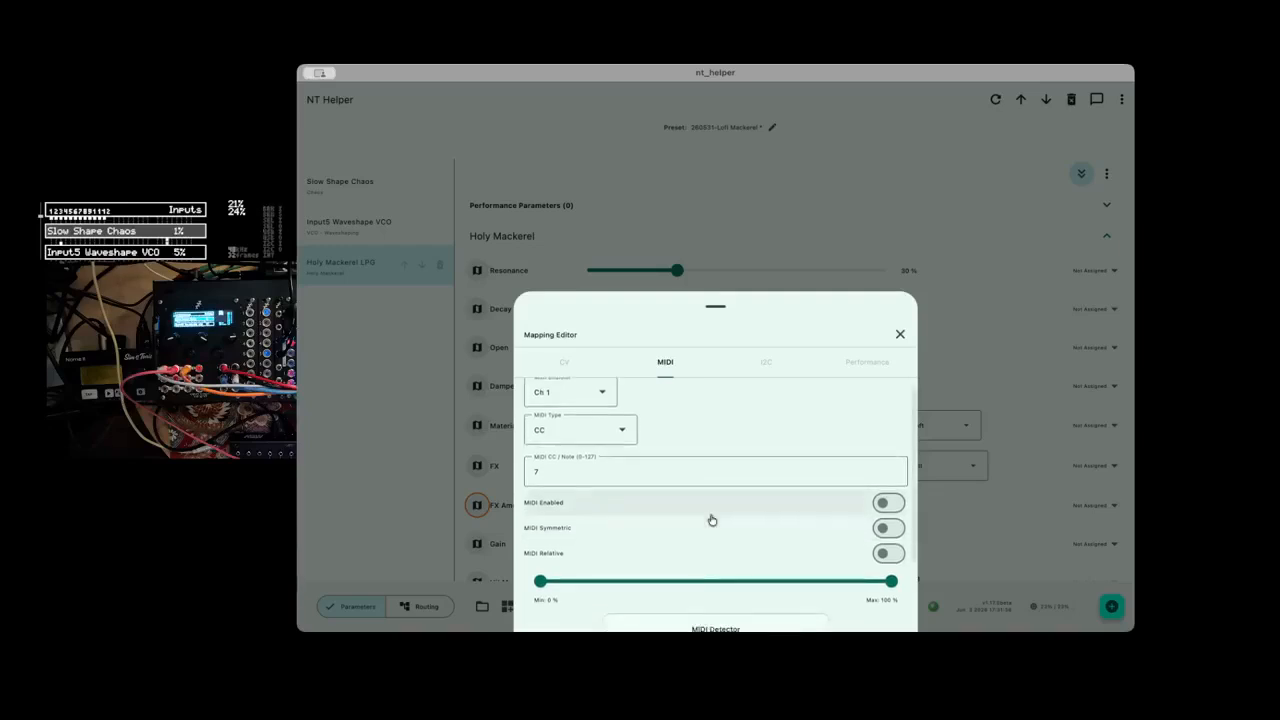
scroll(710, 519, down, 2)
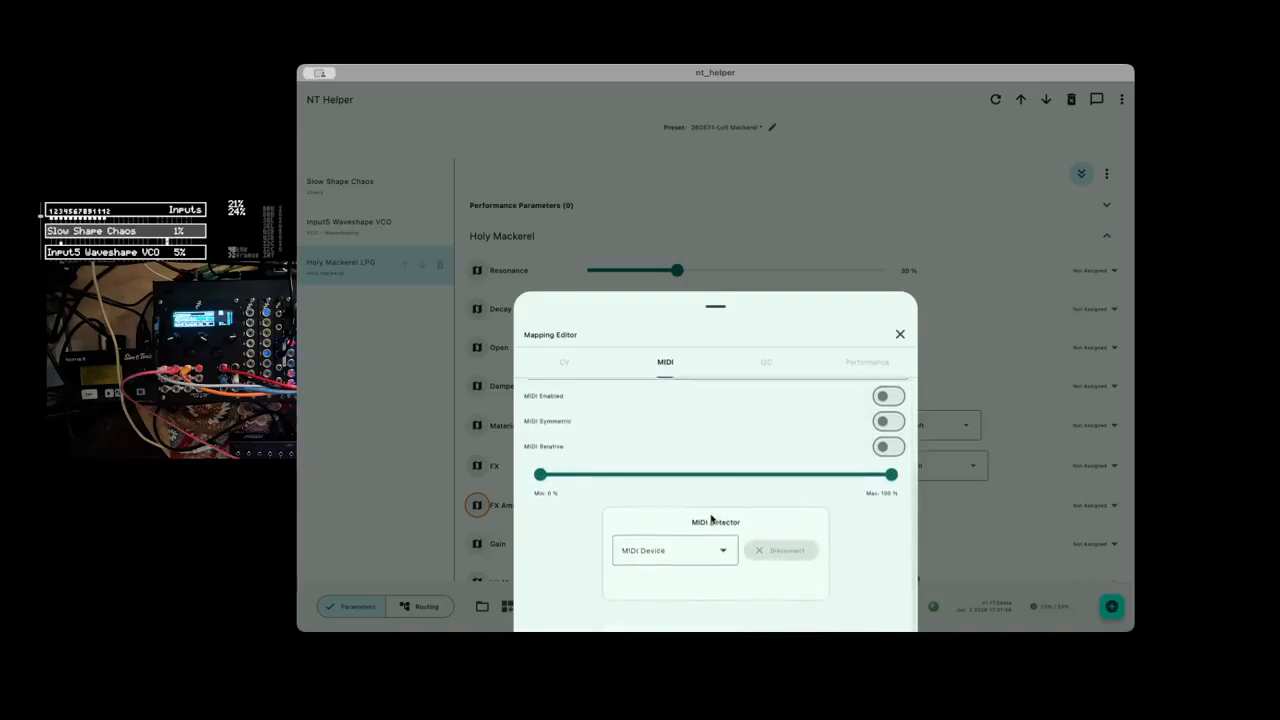
click(657, 557)
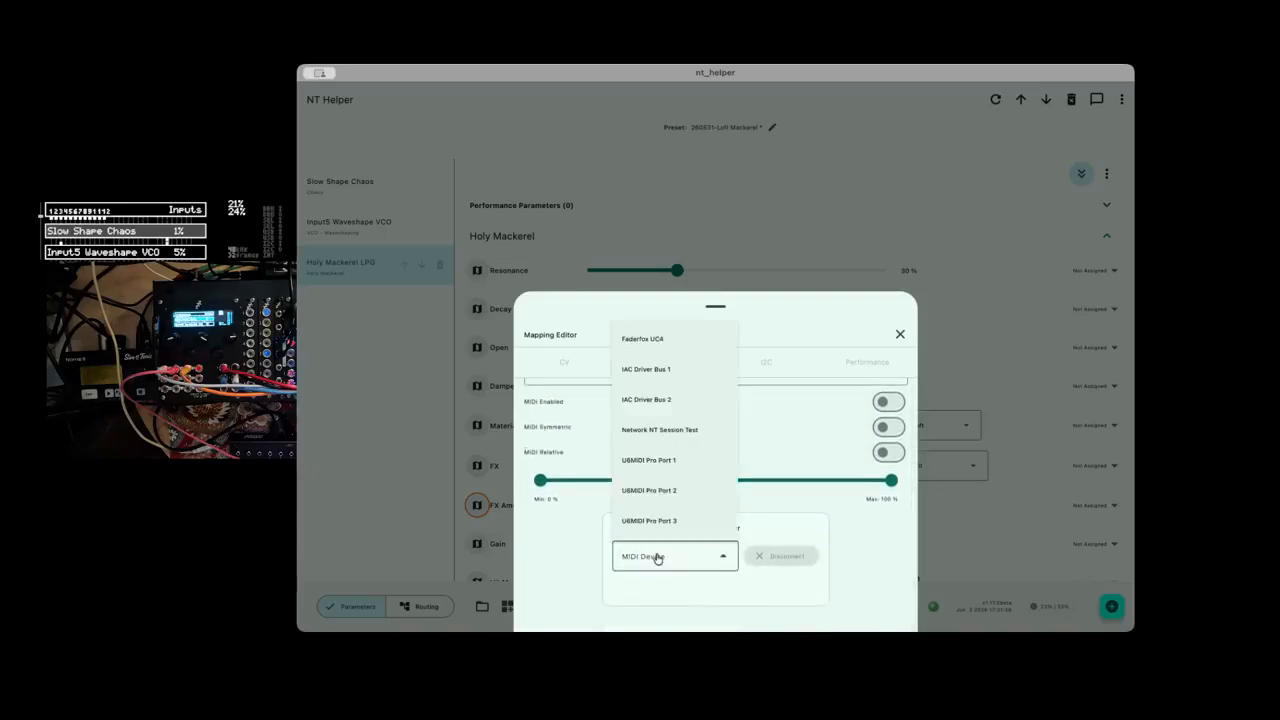
click(675, 340)
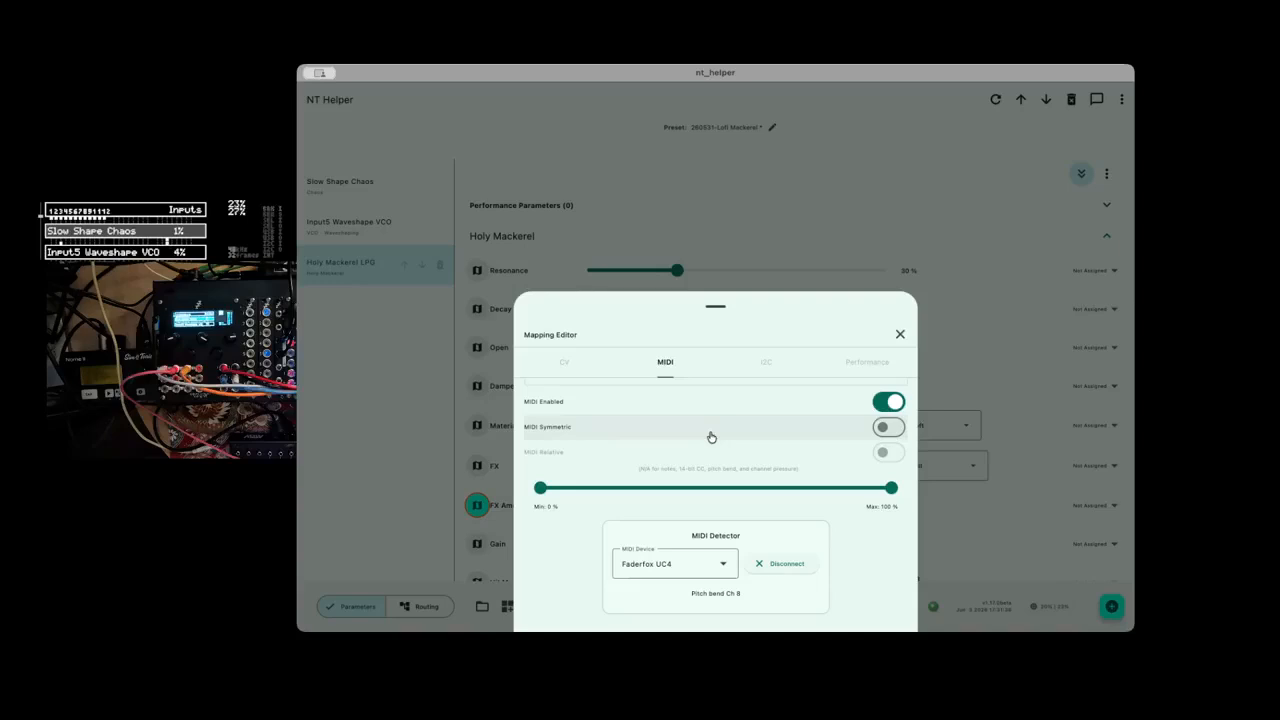
scroll(670, 517, up, 3)
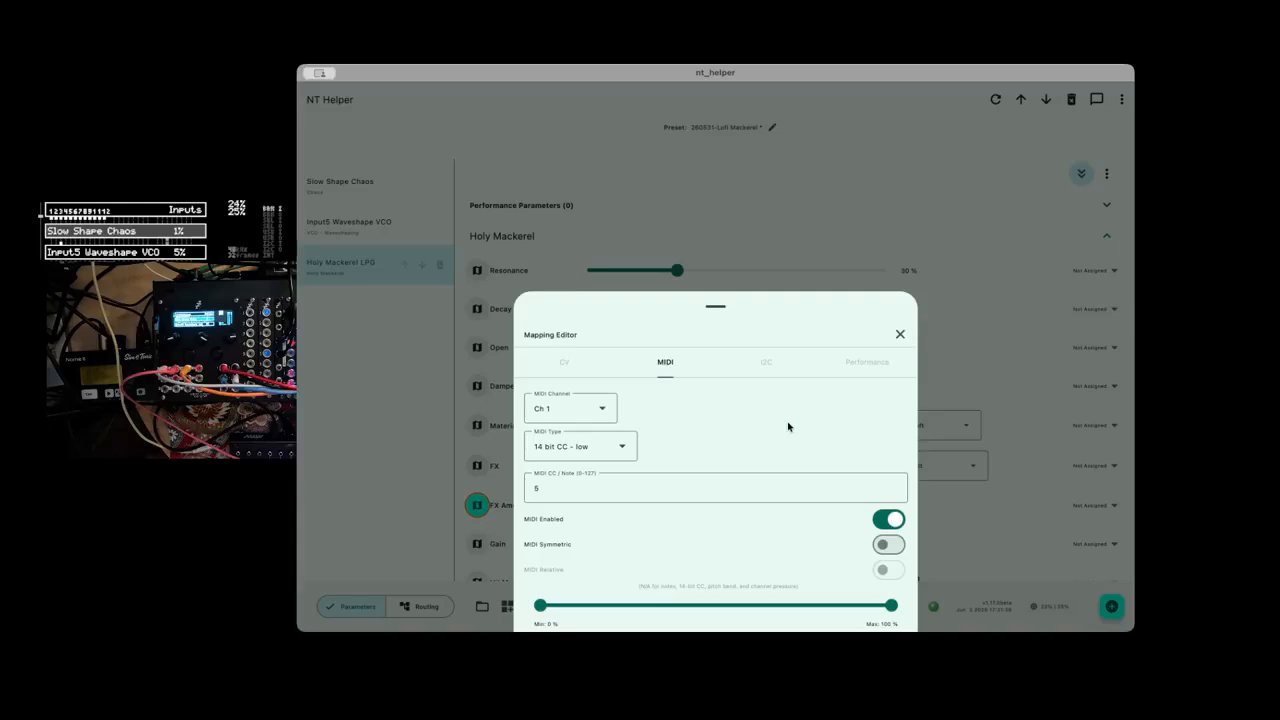
click(900, 335)
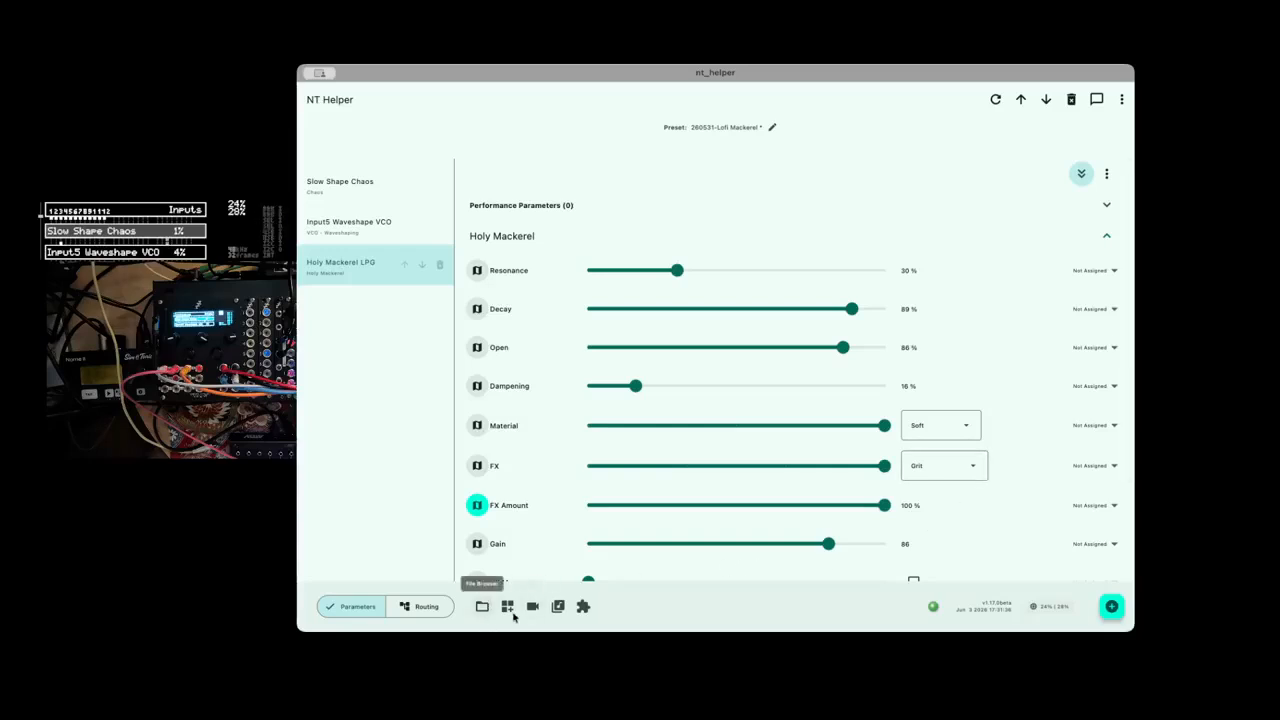
Change the MIDI type of the FX Amount mapping to 14 bit CC - high.
click(478, 506)
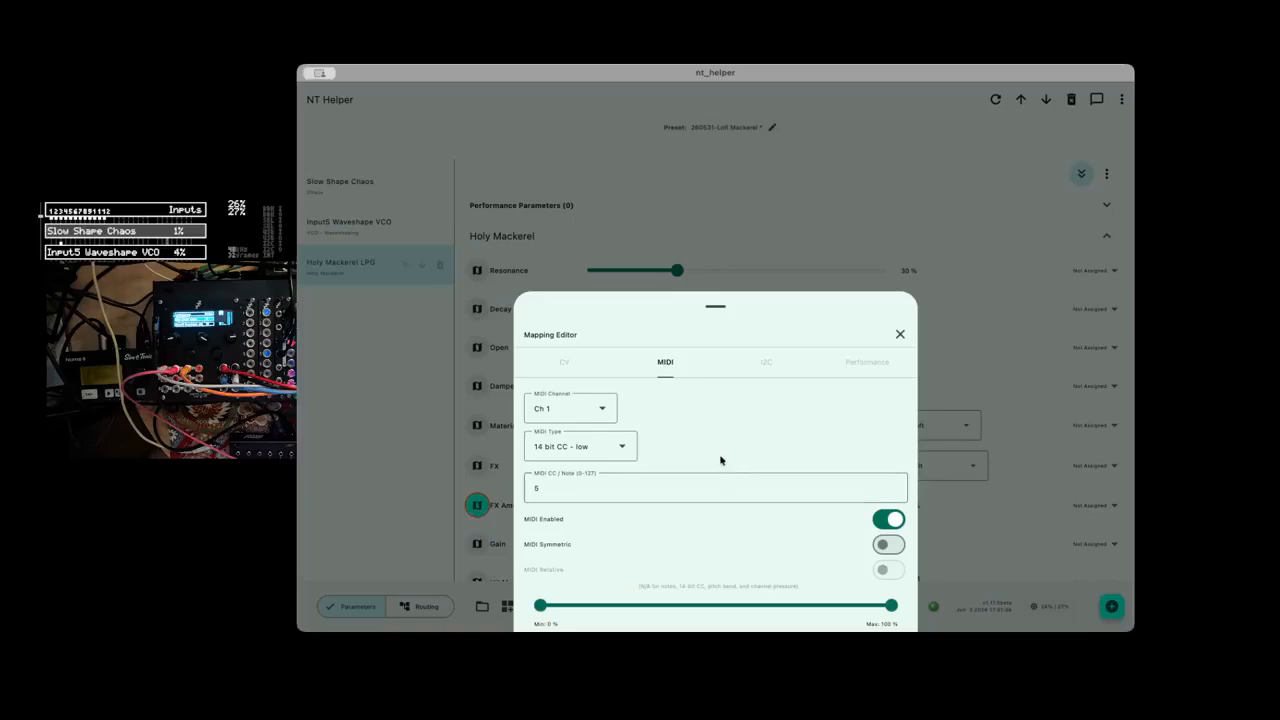
click(622, 450)
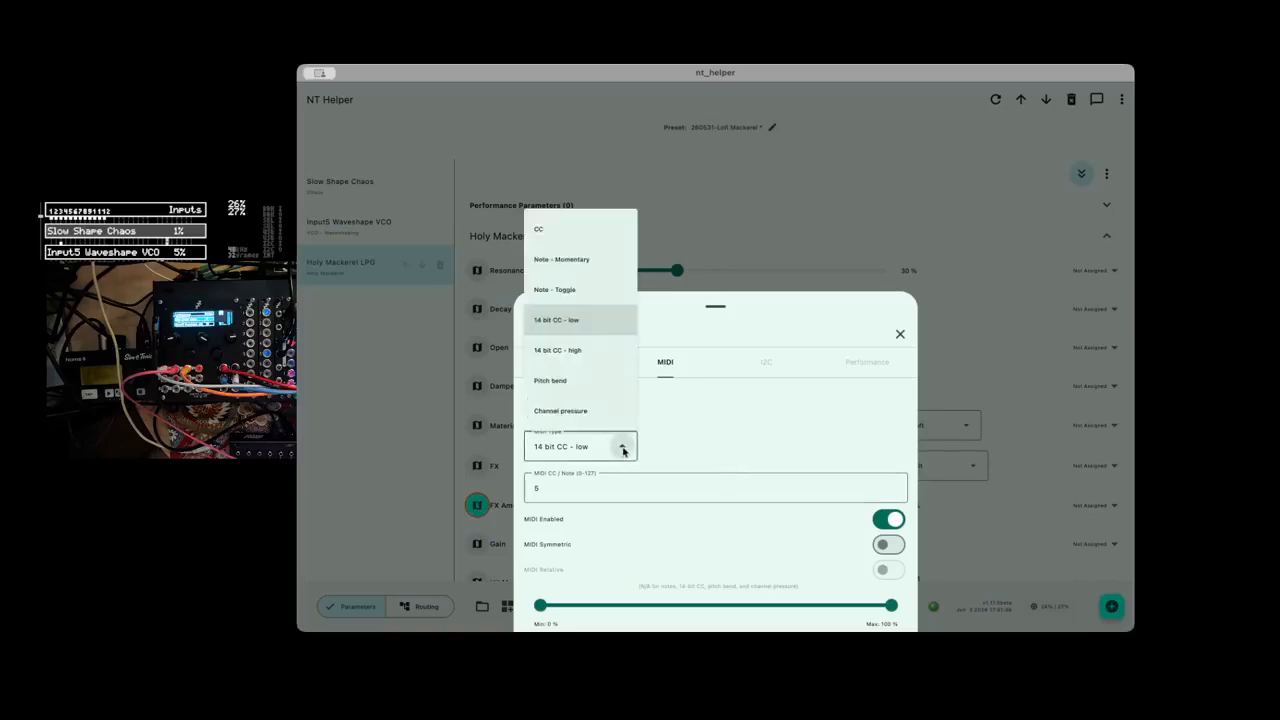
click(614, 352)
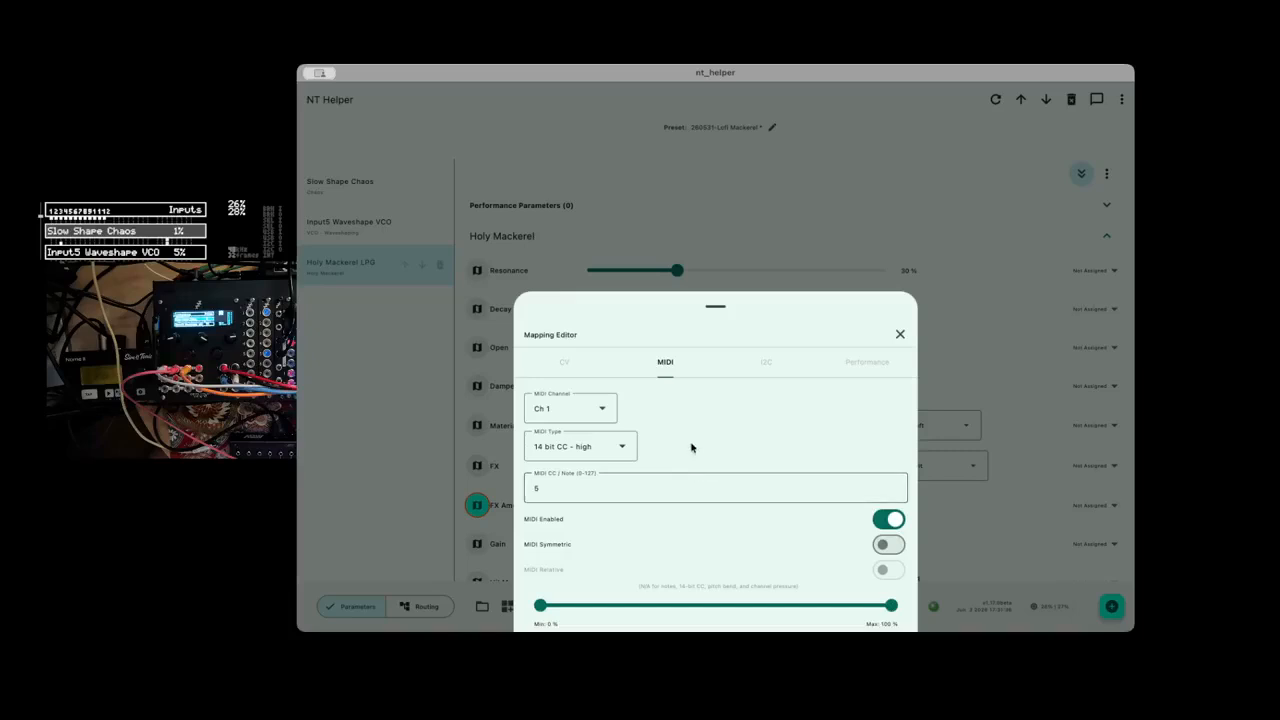
click(899, 335)
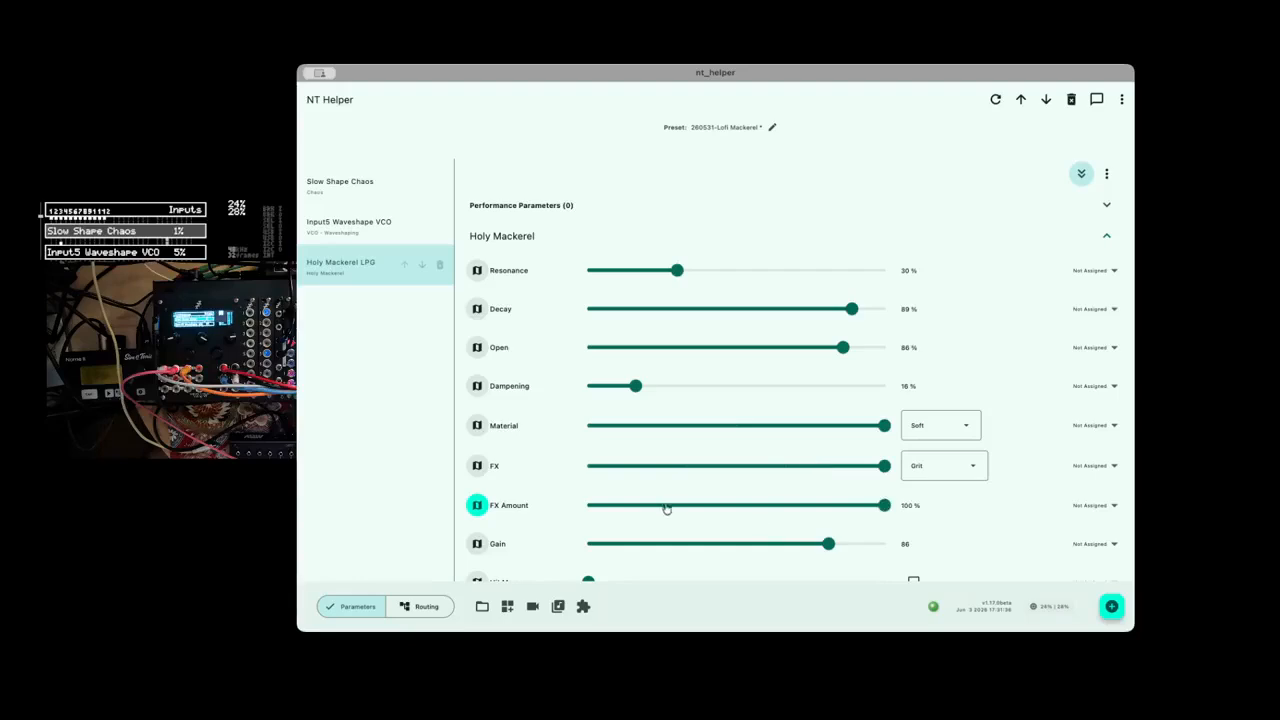
Reselect the Faderfox UC4 in the MIDI Detector and remap FX Amount to pitch bend on Ch 8.
click(477, 506)
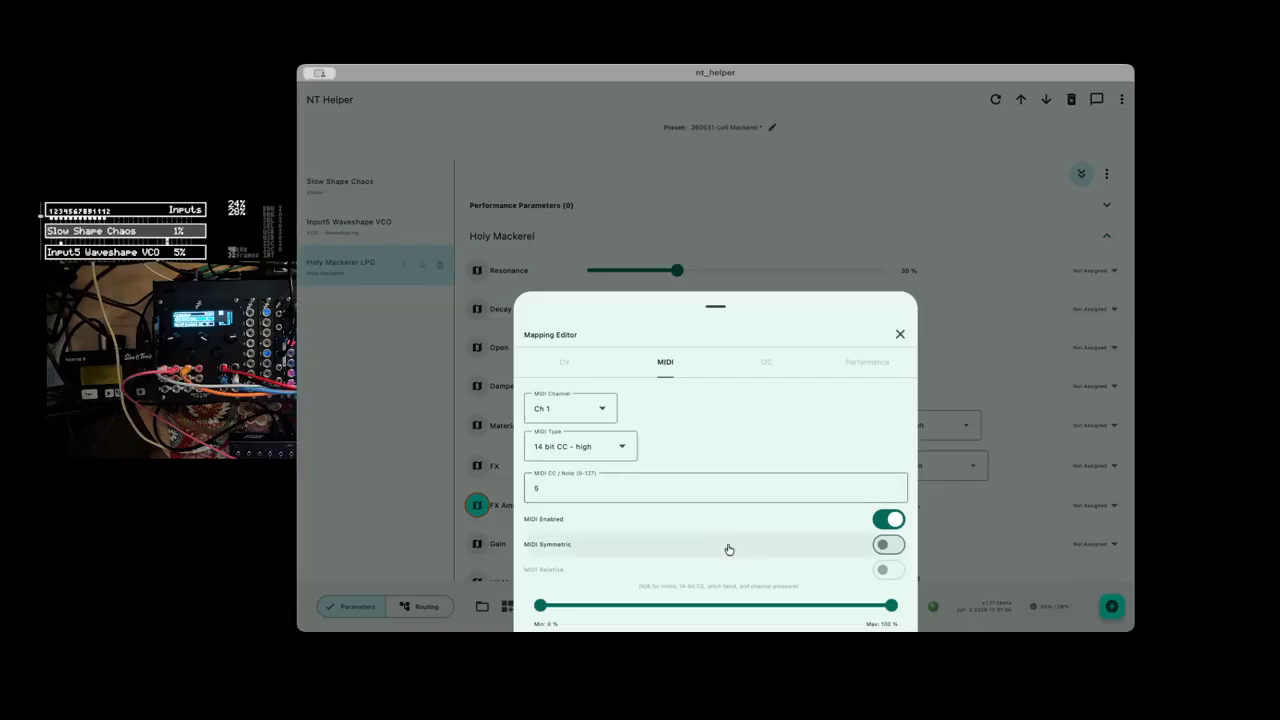
scroll(727, 549, down, 3)
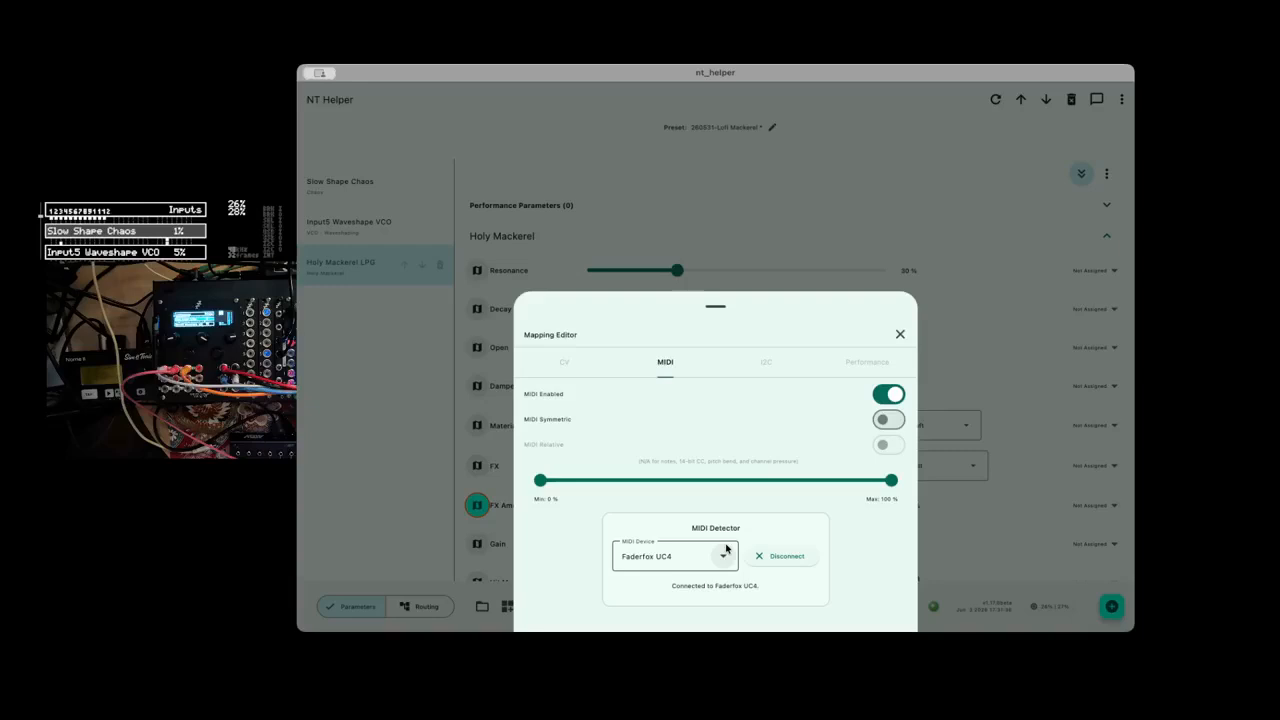
click(899, 334)
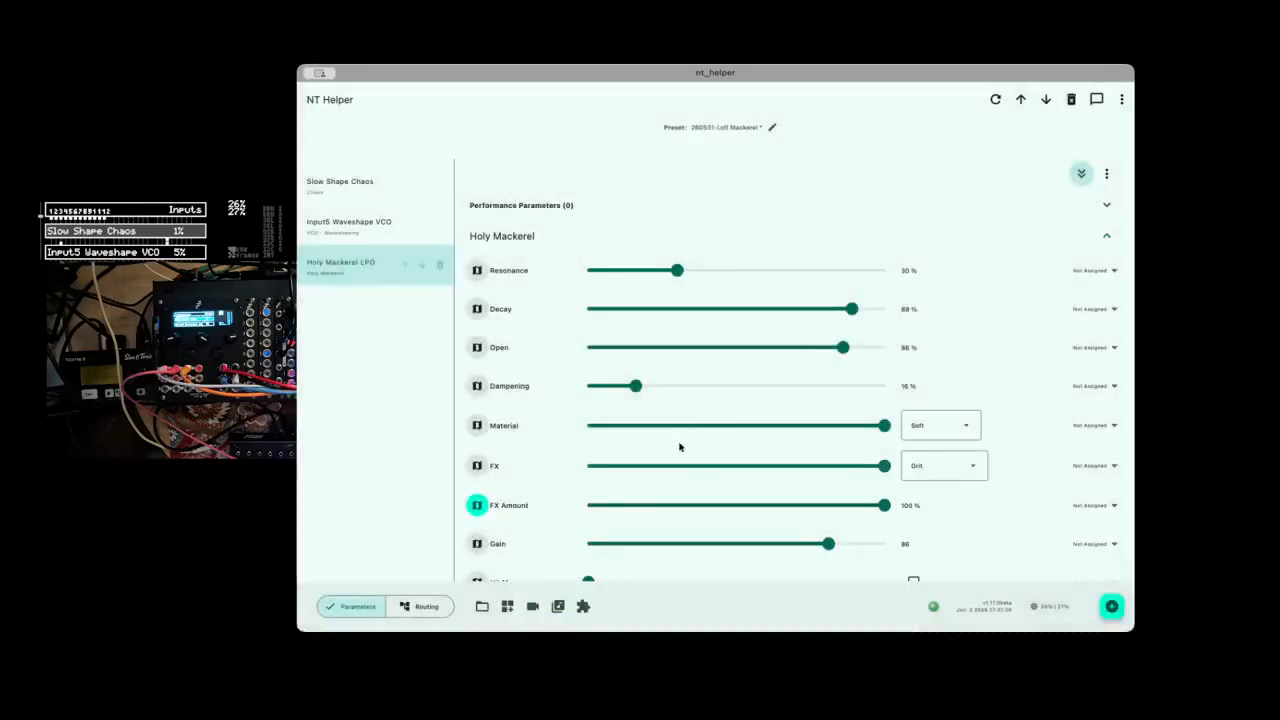
click(476, 506)
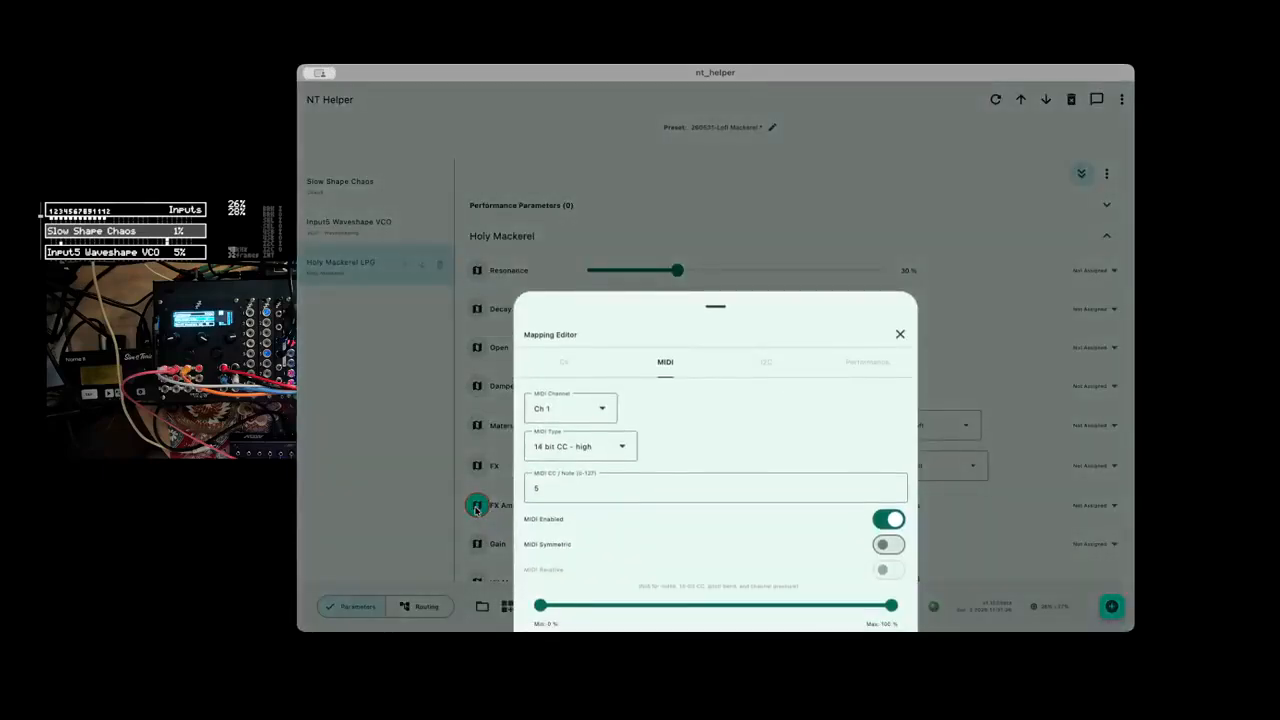
scroll(722, 523, down, 3)
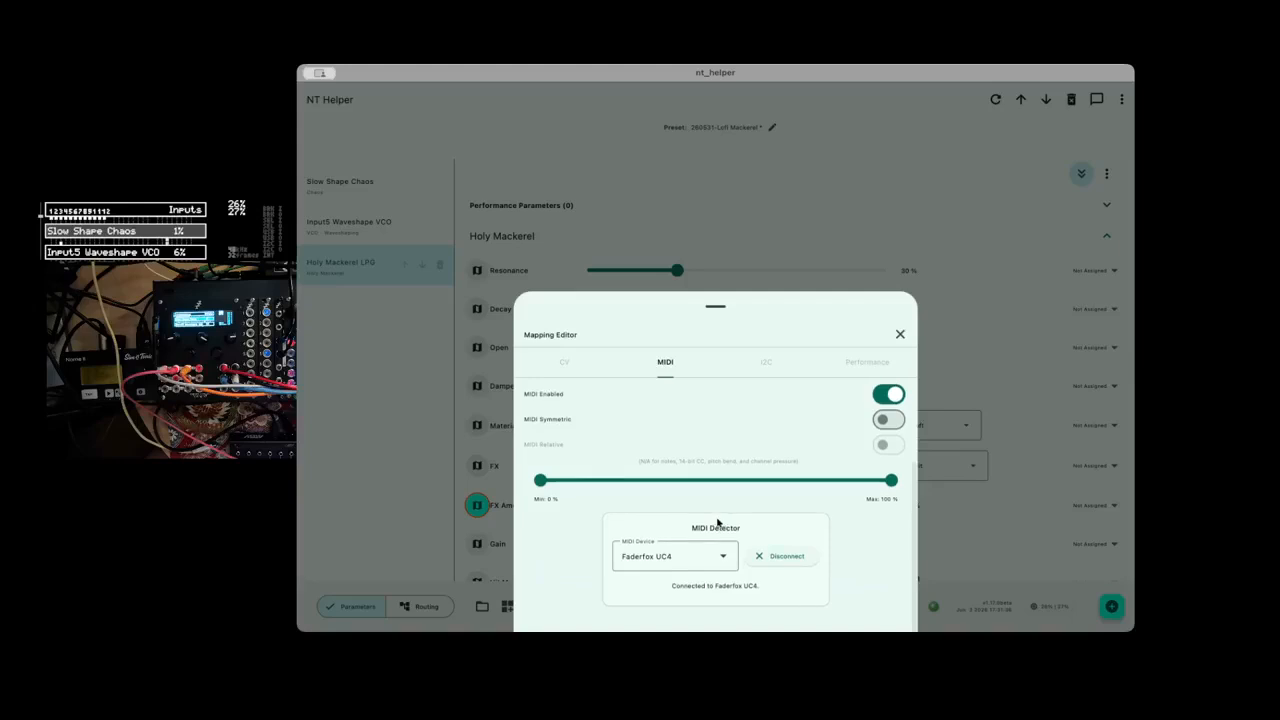
click(686, 558)
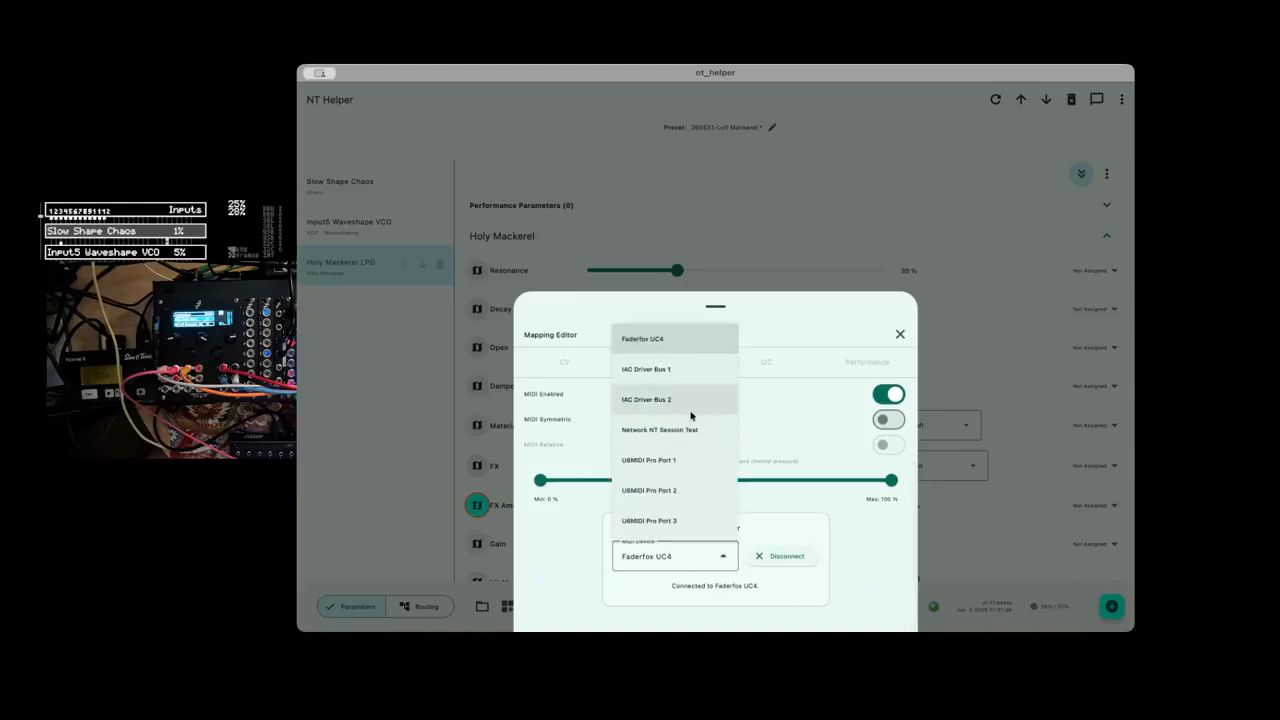
click(676, 350)
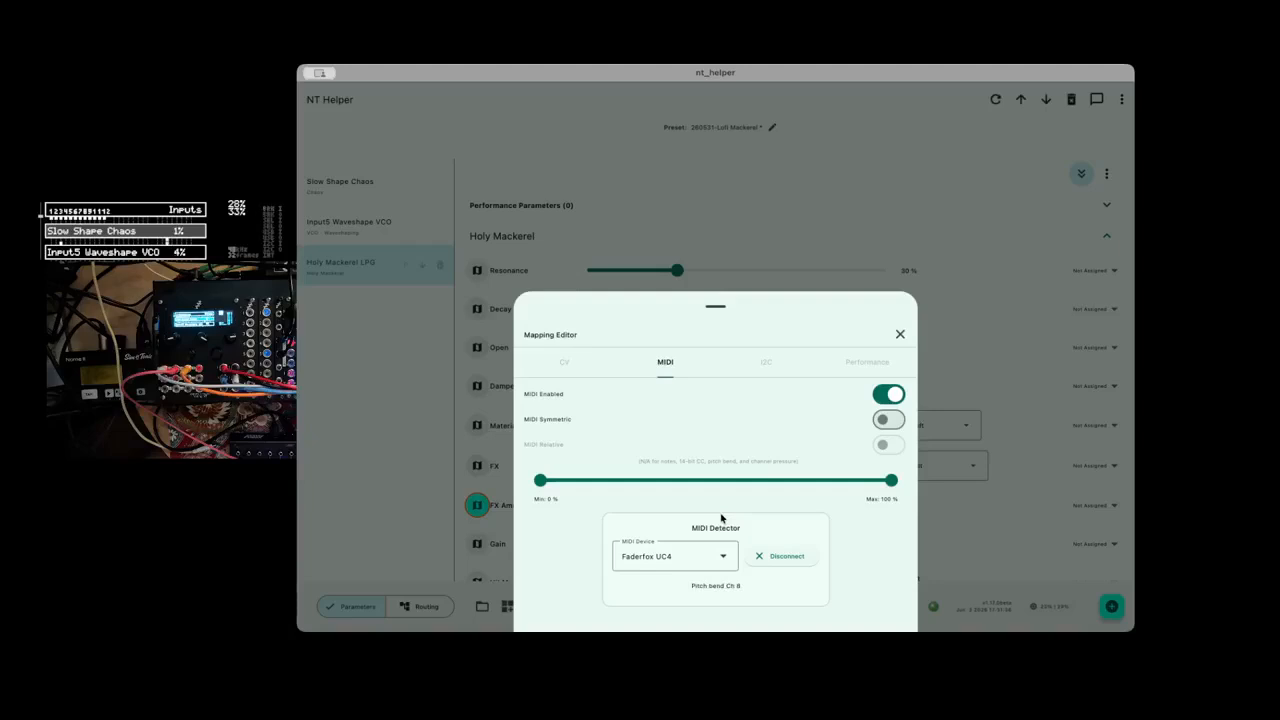
click(900, 334)
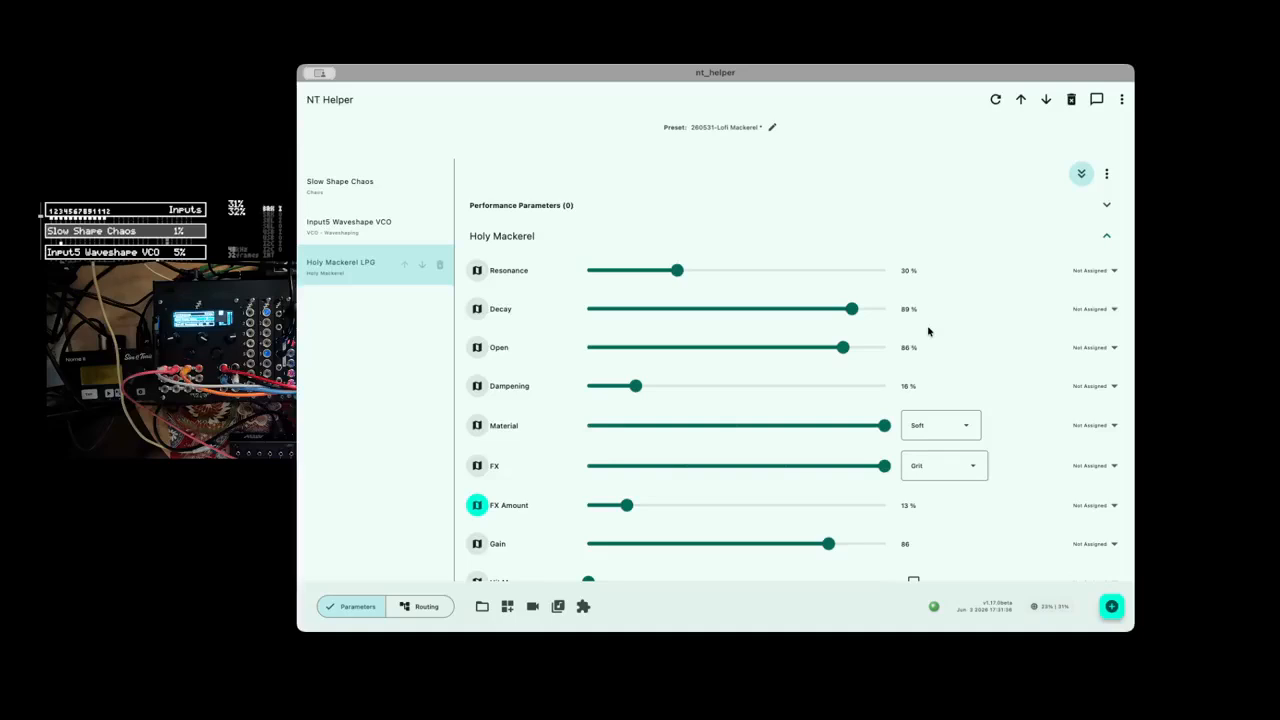
Limit the FX Amount MIDI mapping range to a minimum of 22 % and a maximum of 76 %.
click(477, 506)
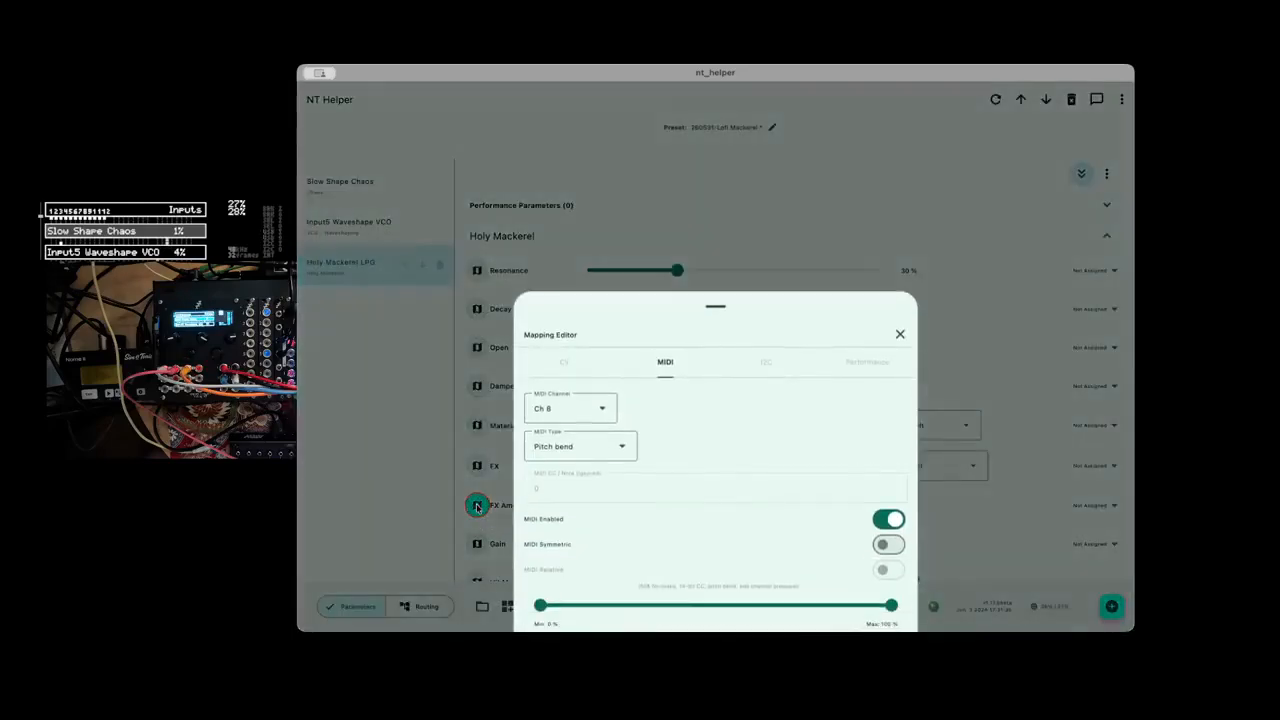
scroll(705, 513, down, 2)
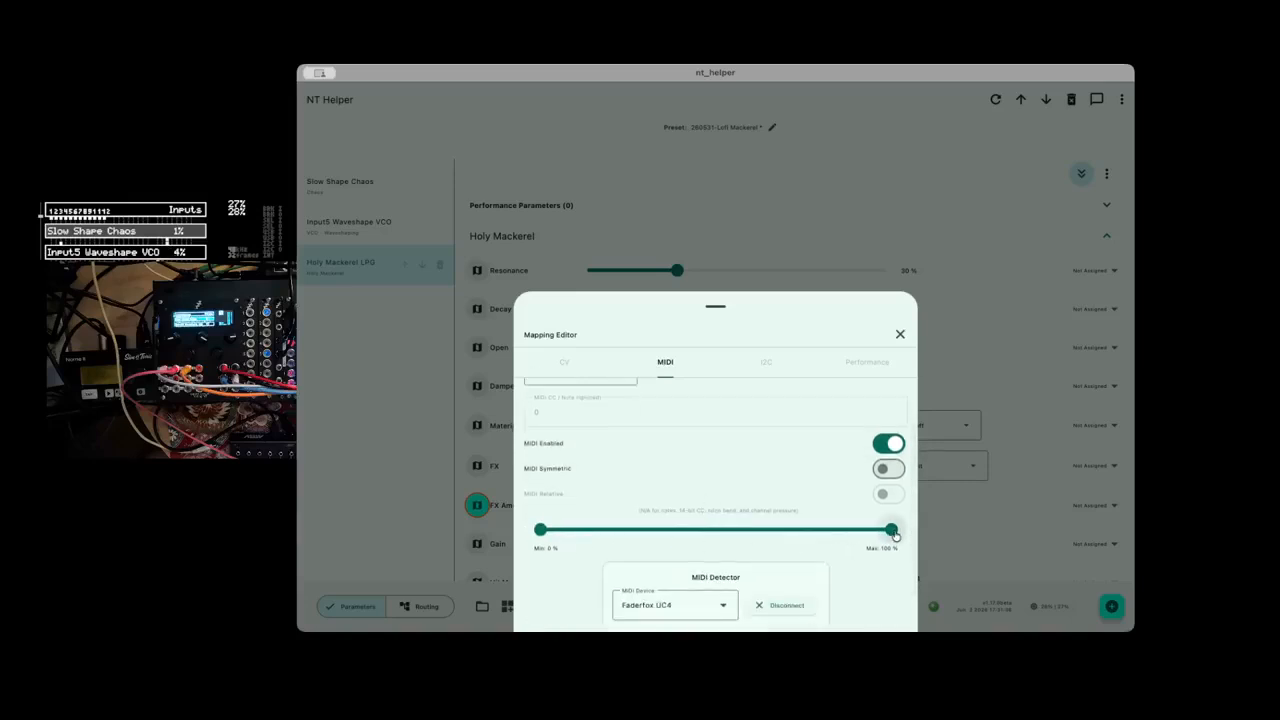
drag(892, 533, 808, 539)
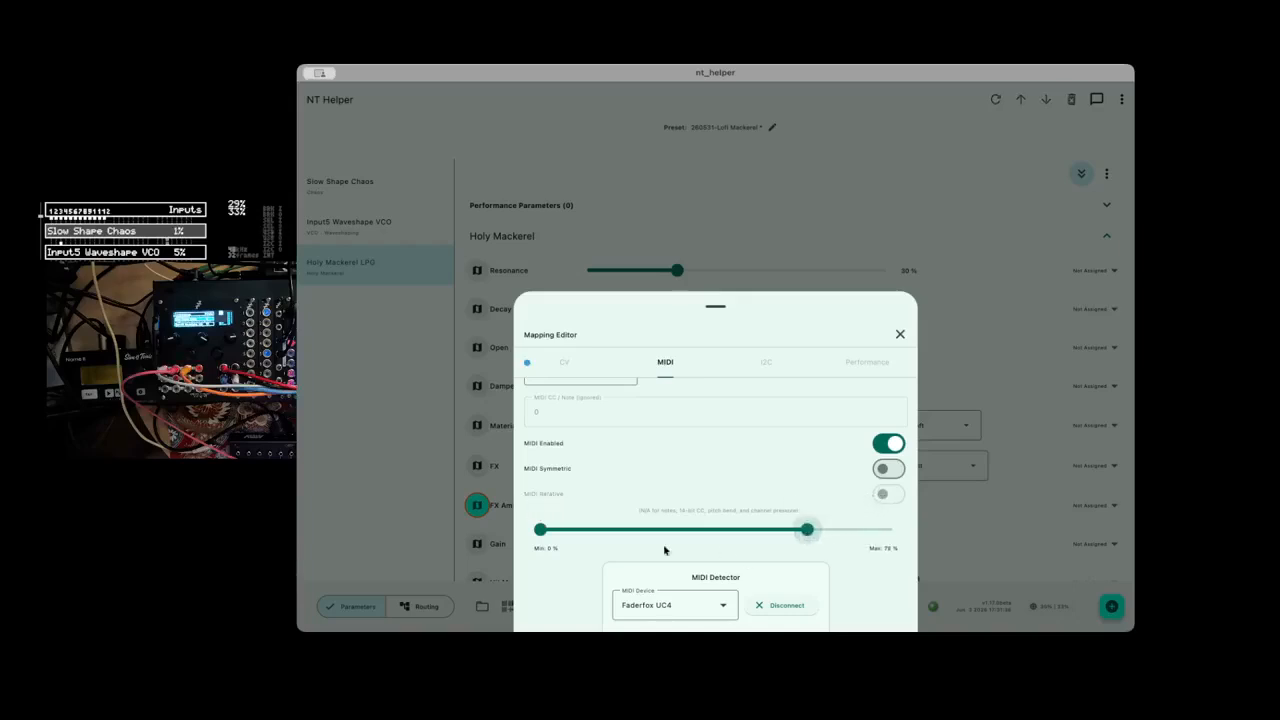
drag(541, 534, 619, 534)
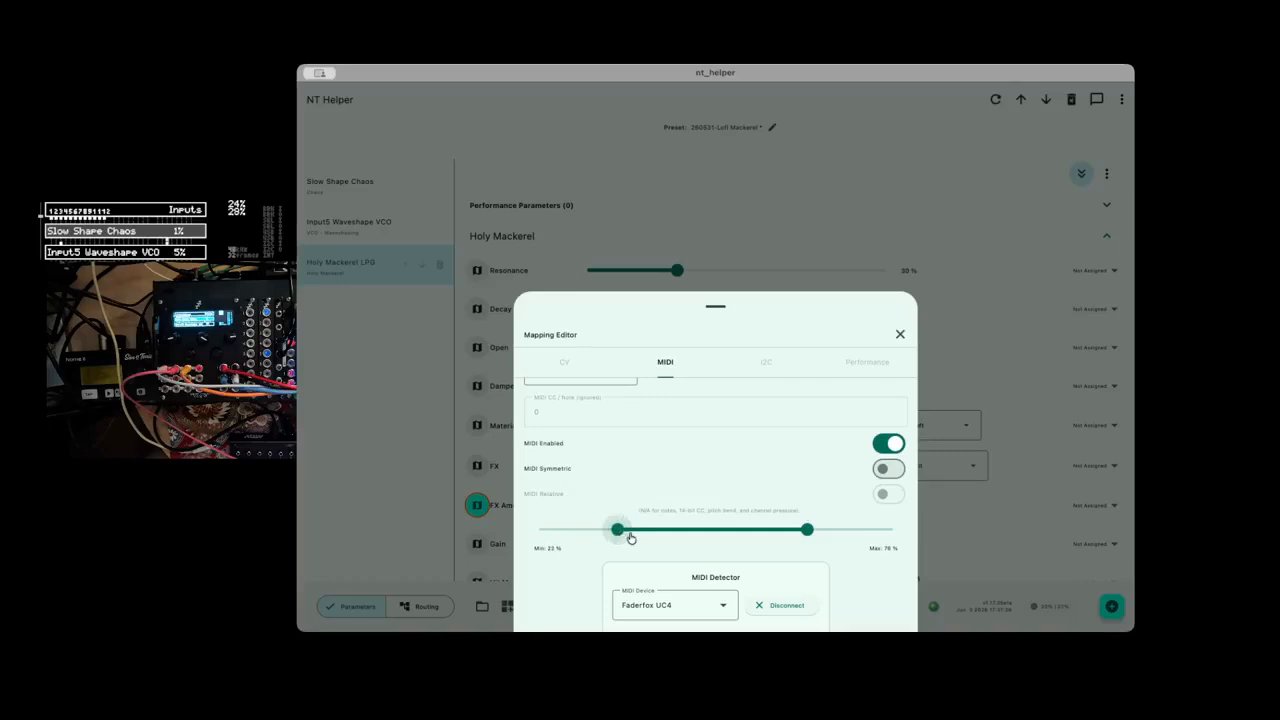
click(900, 334)
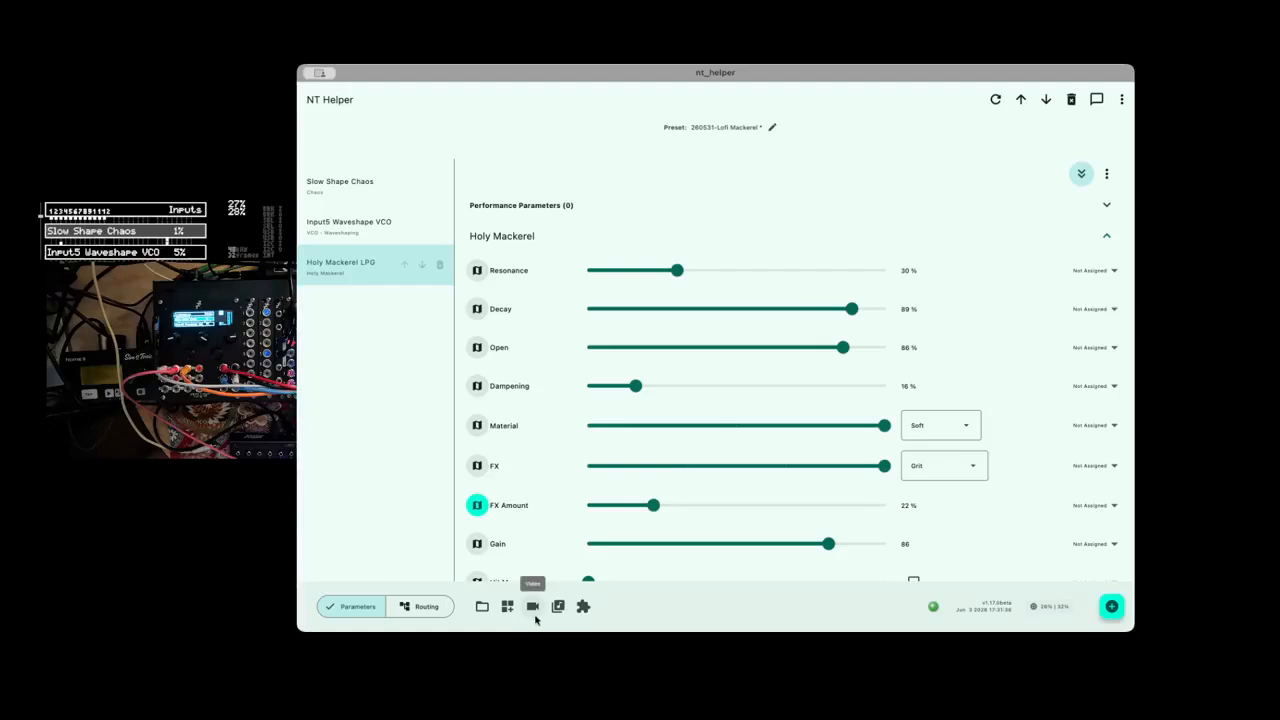
Examine the source and CV input choices in the CV mapping of FX Amount.
click(477, 505)
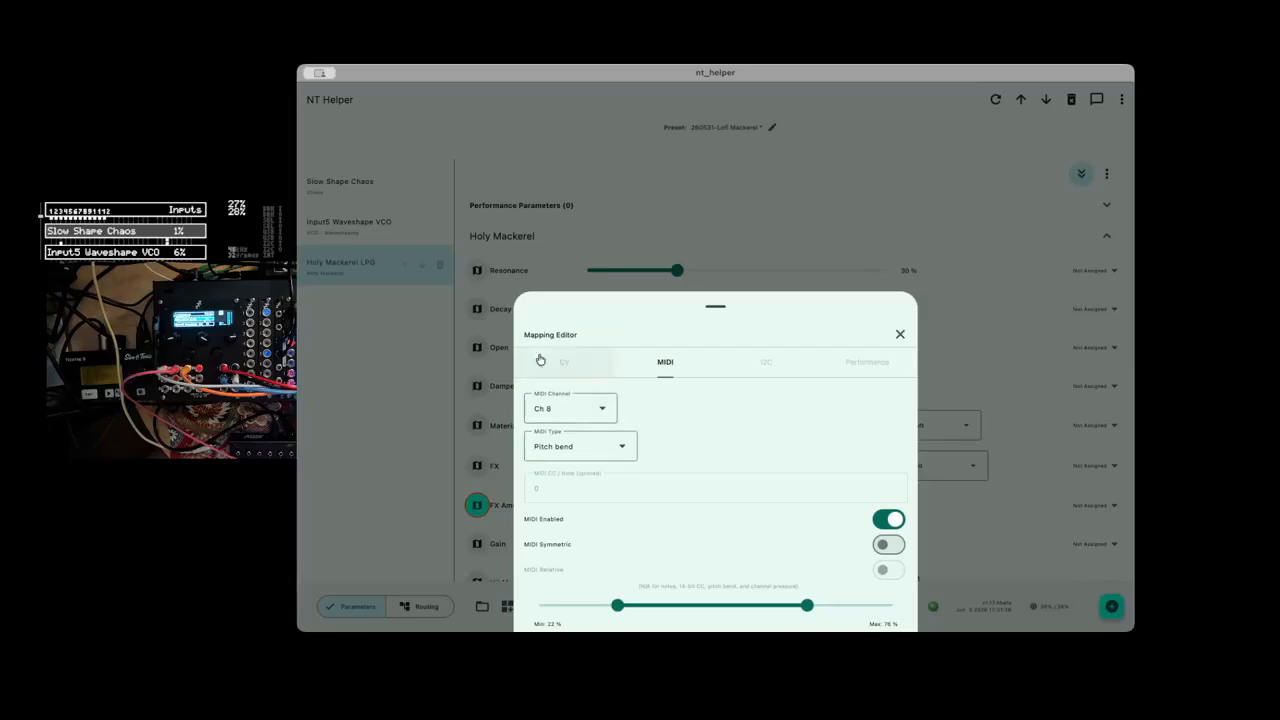
click(566, 364)
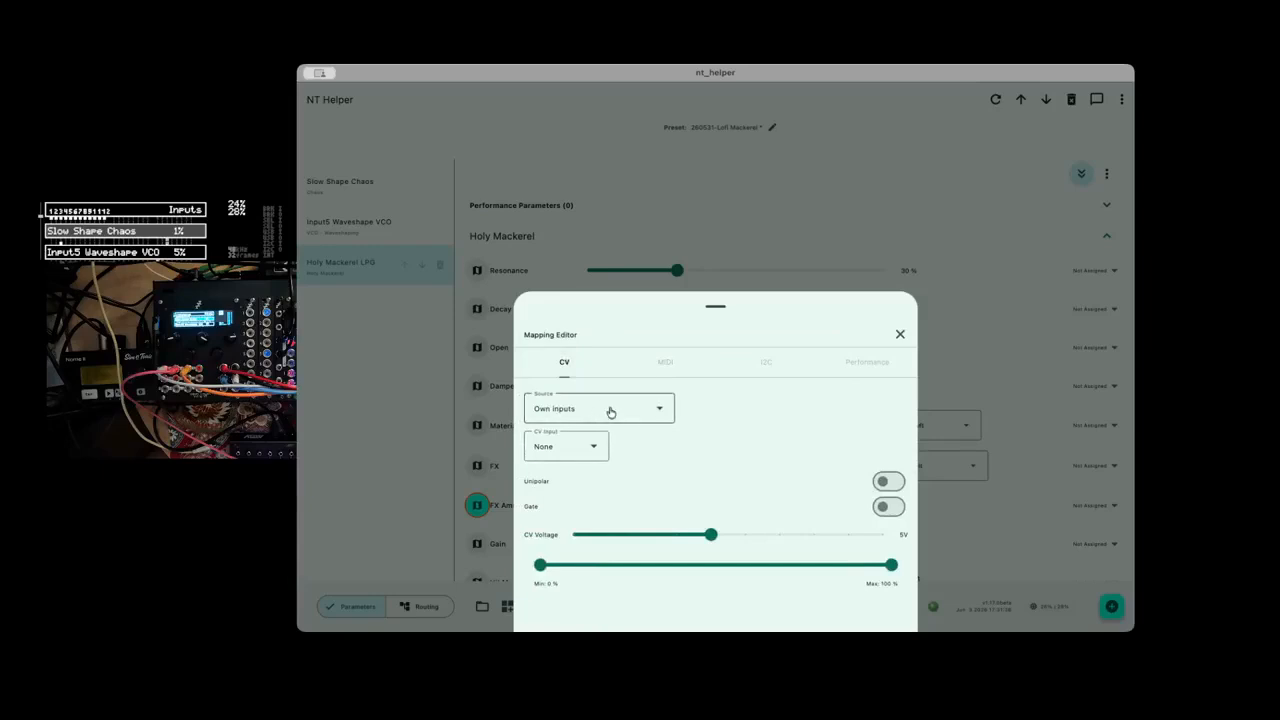
click(610, 411)
click(751, 430)
click(571, 446)
click(714, 450)
click(900, 334)
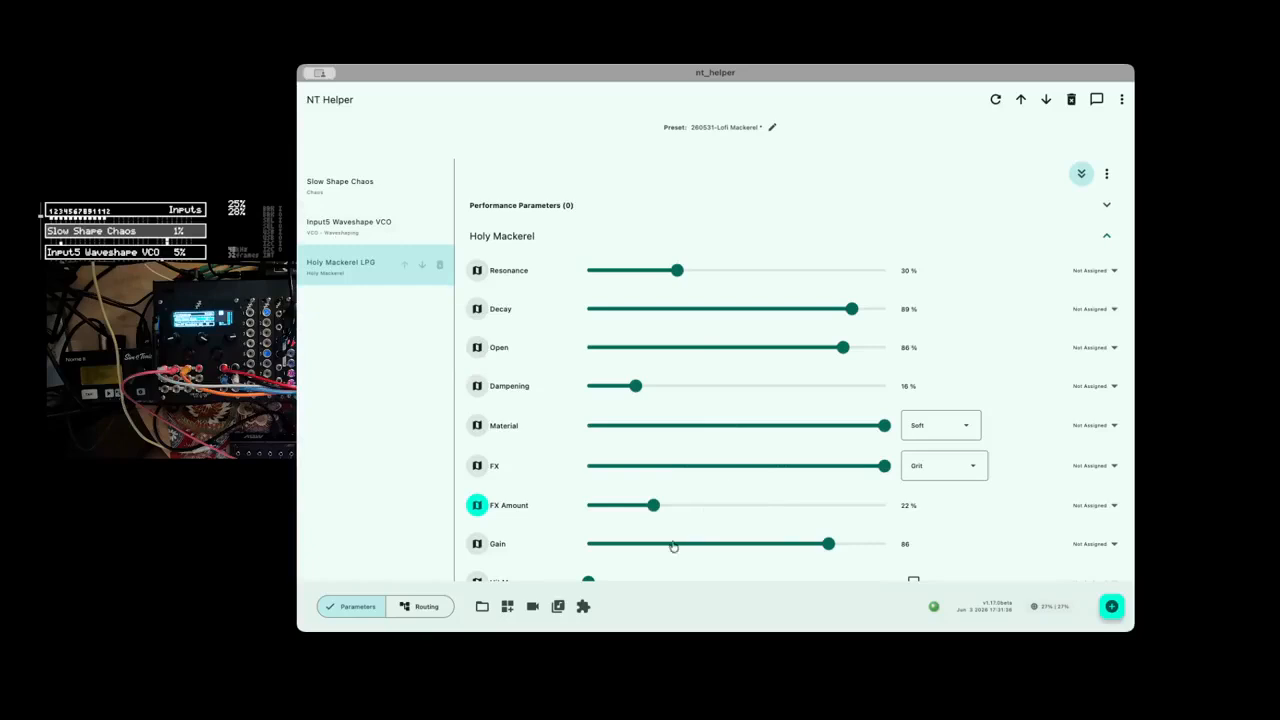
Set the FX Amount parameter to 40 %.
drag(652, 506, 706, 508)
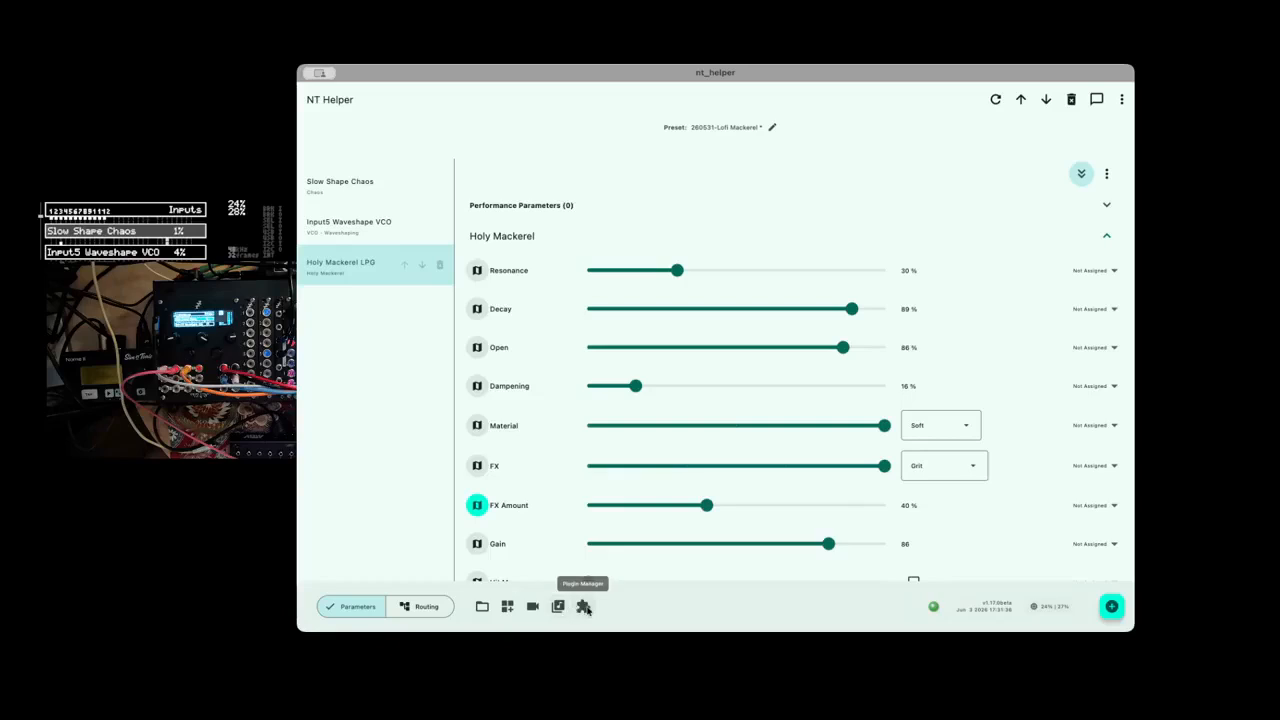
Assign the Input5 Waveshape VCO's square/pulse amplitude to performance page Index 1.
click(355, 224)
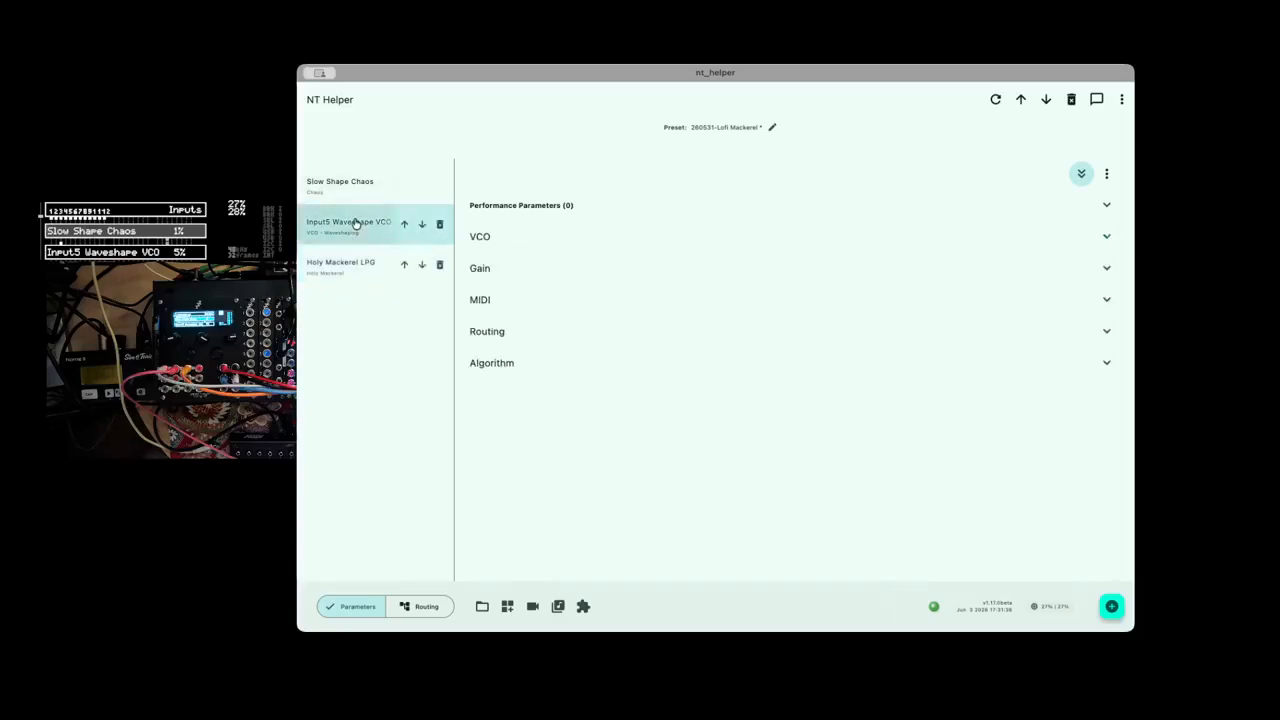
click(483, 270)
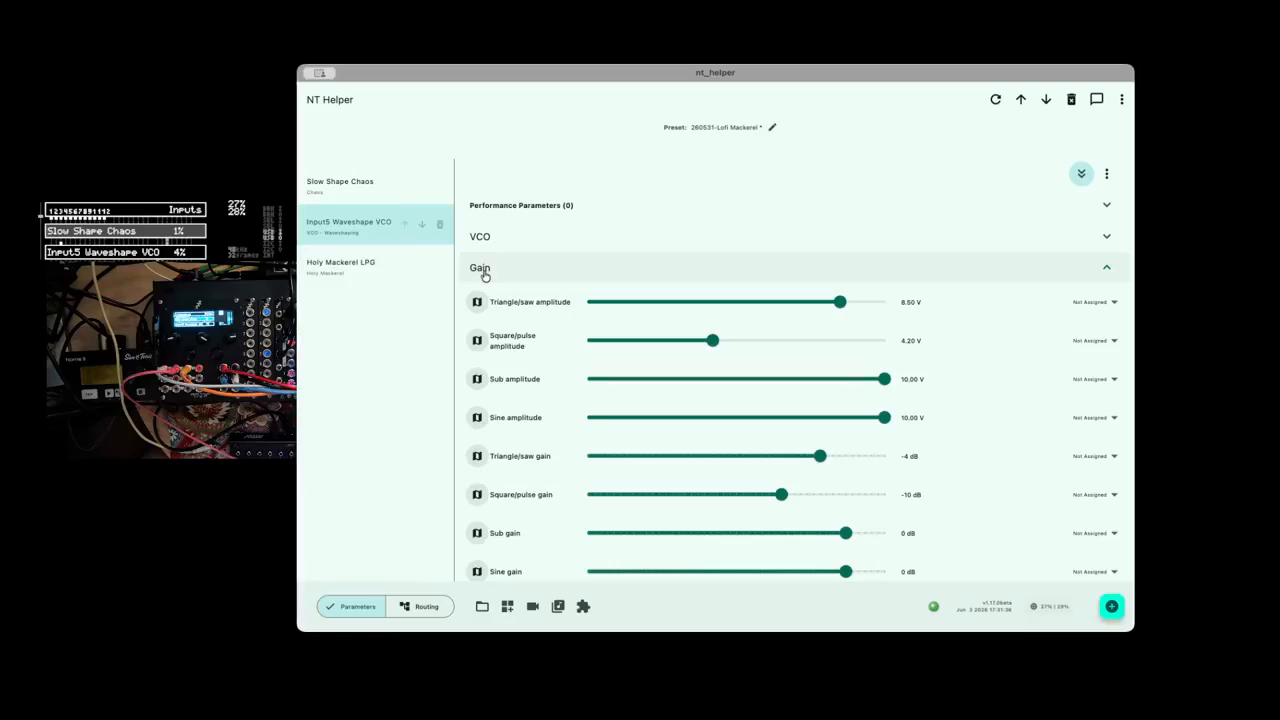
click(1085, 341)
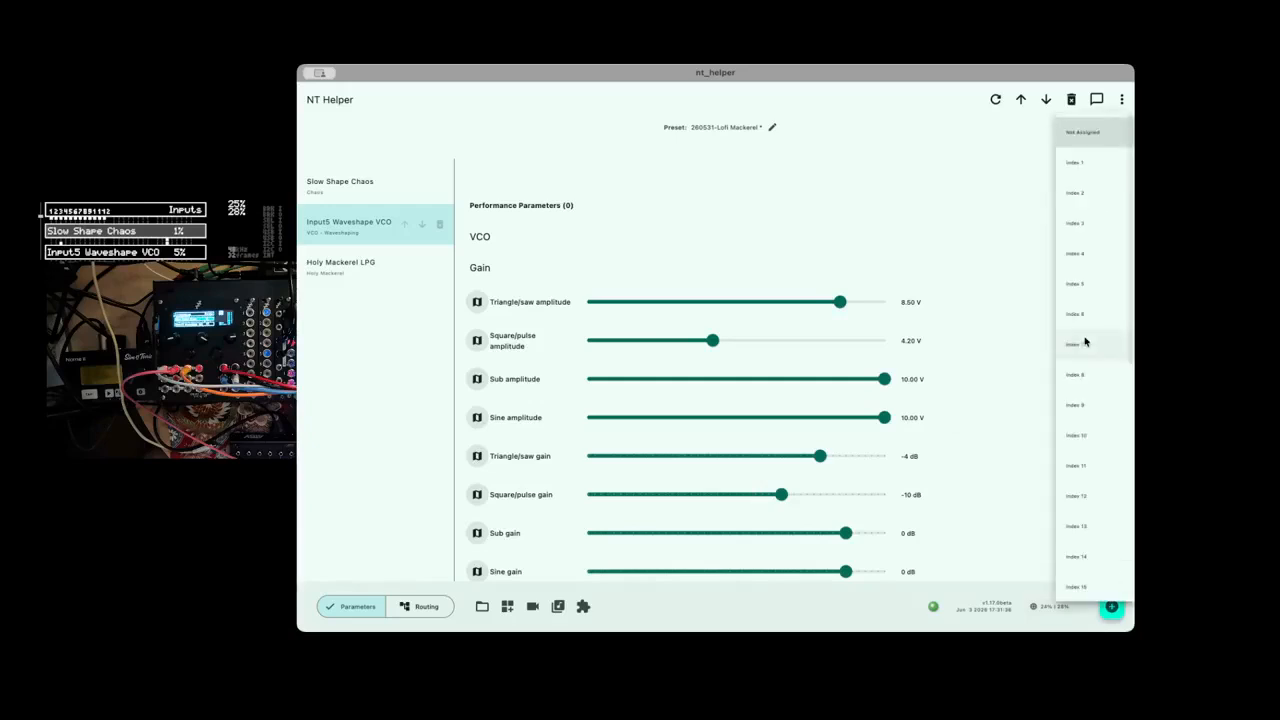
click(1093, 166)
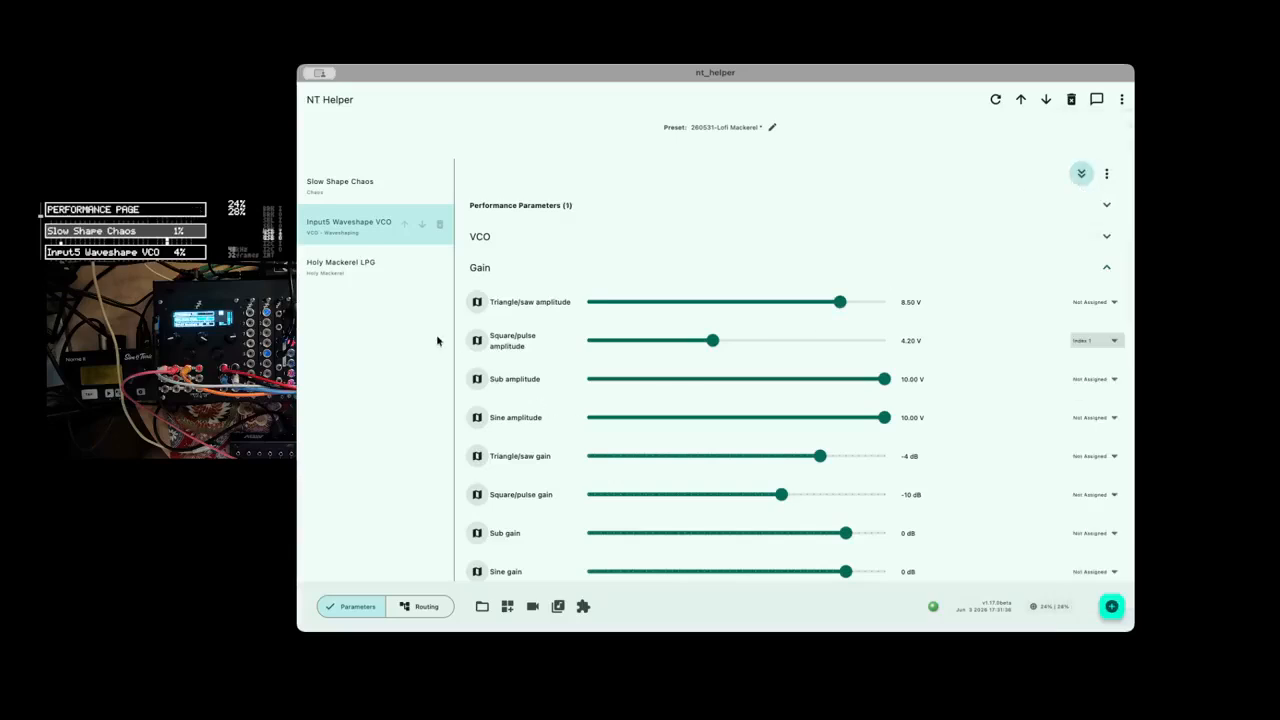
Assign the Holy Mackerel LPG's Dampening to performance page Index 2 and its FX Amount to Index 3.
click(350, 274)
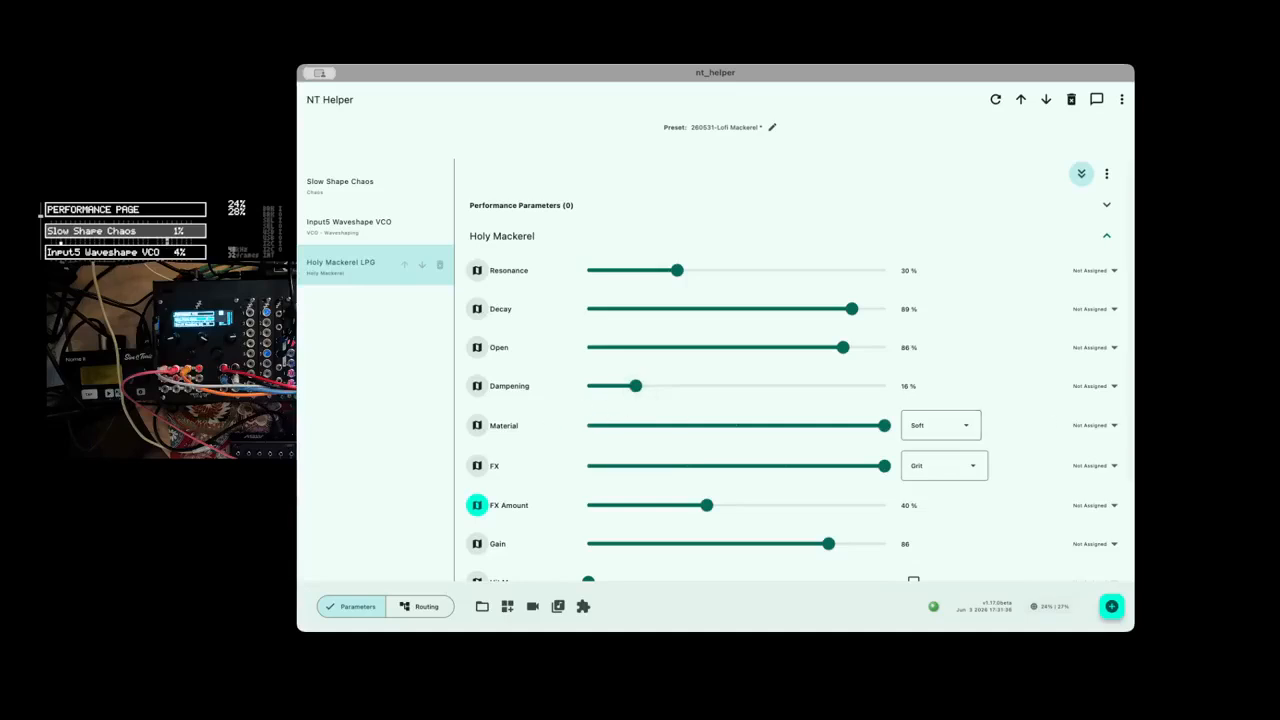
click(1093, 386)
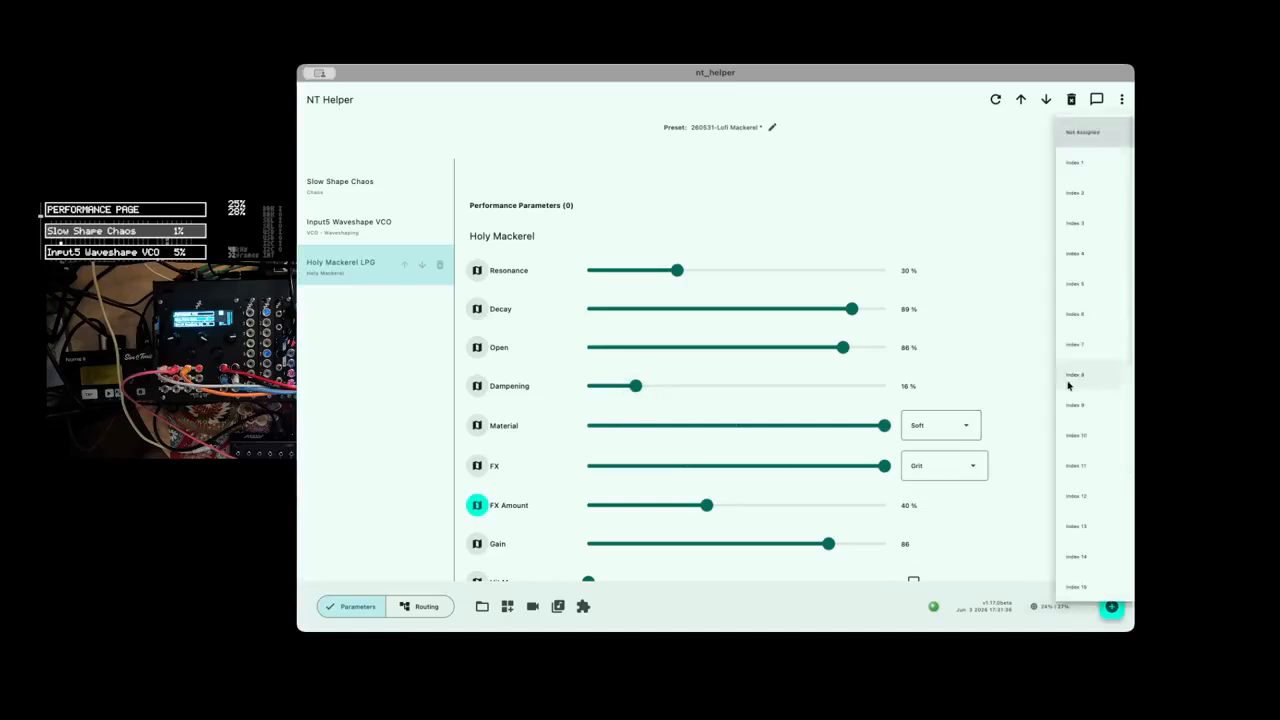
click(1090, 194)
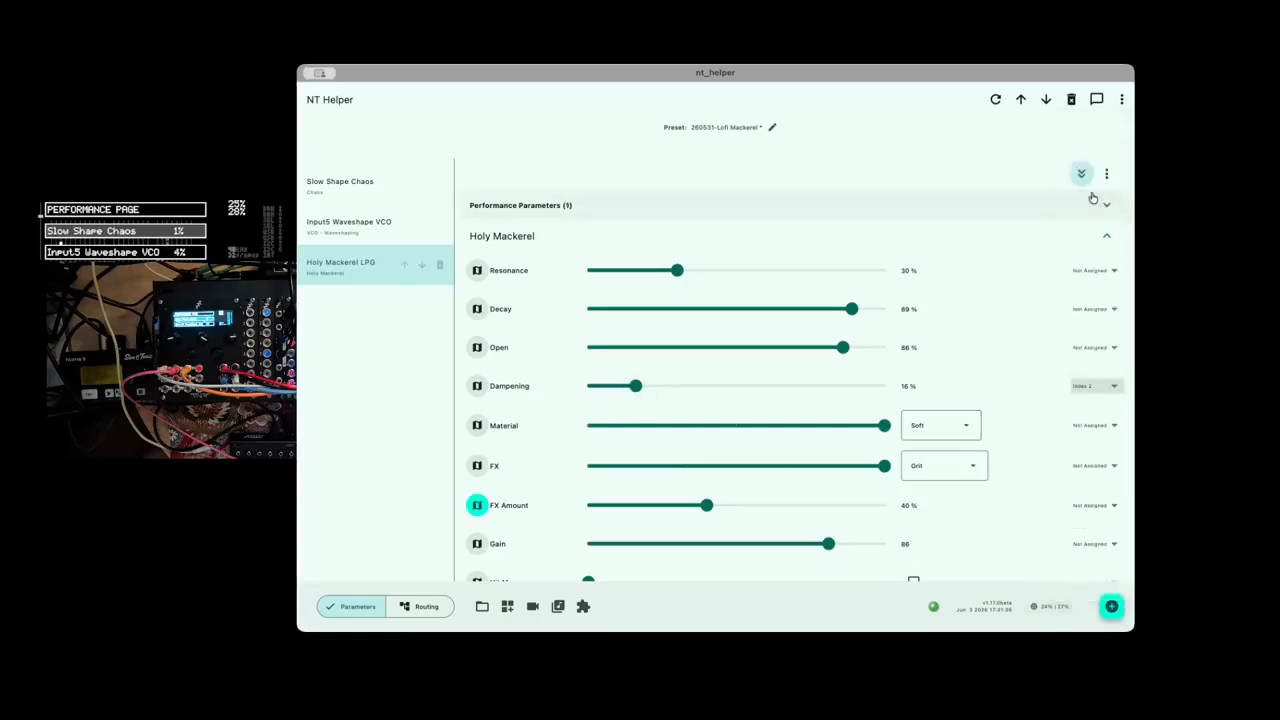
click(1093, 505)
click(1079, 224)
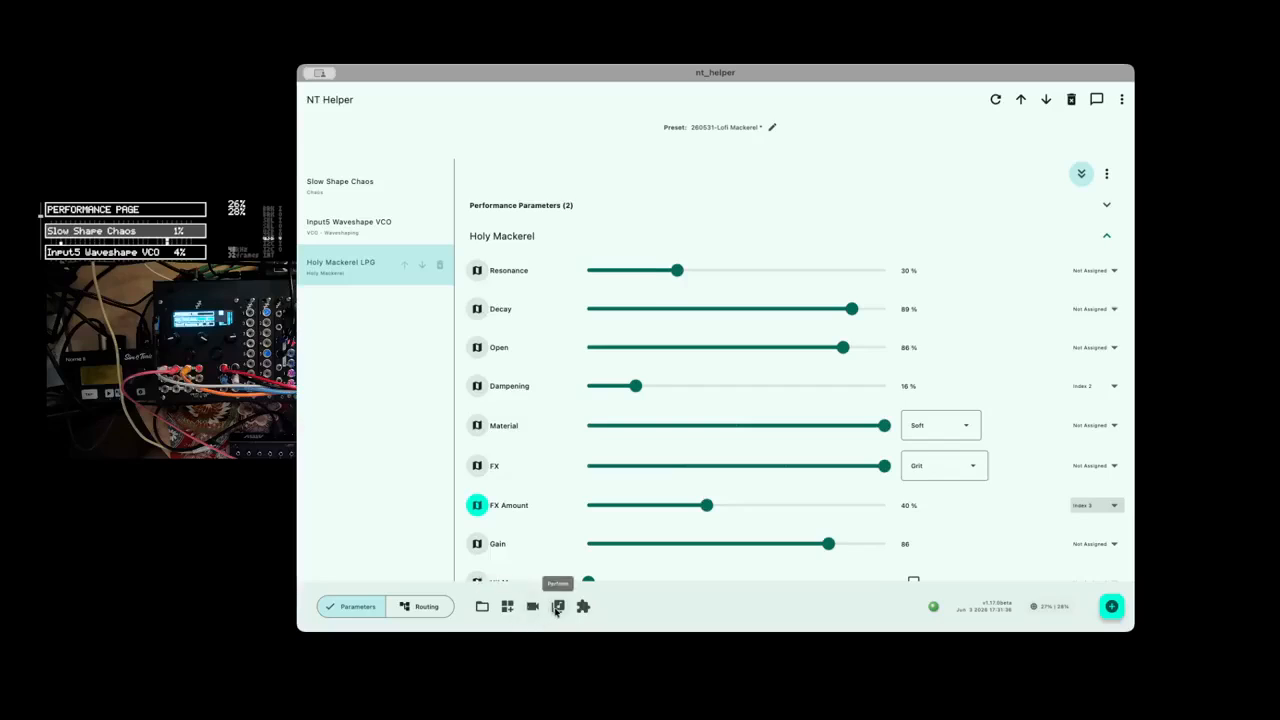
In the Perform view, lower the square/pulse amplitude and set Dampening to about 33 % and FX Amount to about 69 %.
click(558, 607)
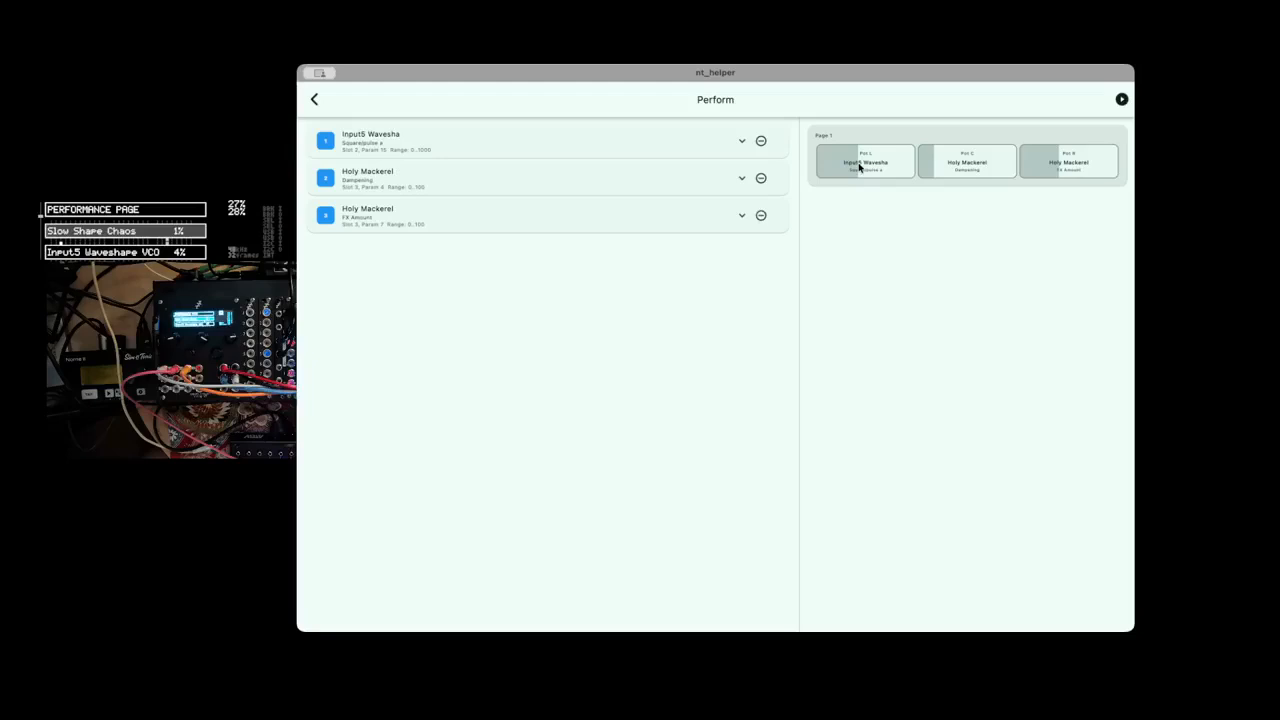
mouse_move(863, 167)
mouse_down()
mouse_move(910, 167)
mouse_move(830, 170)
mouse_move(918, 170)
mouse_move(854, 168)
mouse_up()
drag(932, 168, 1110, 169)
drag(991, 169, 936, 172)
drag(1104, 166, 1084, 172)
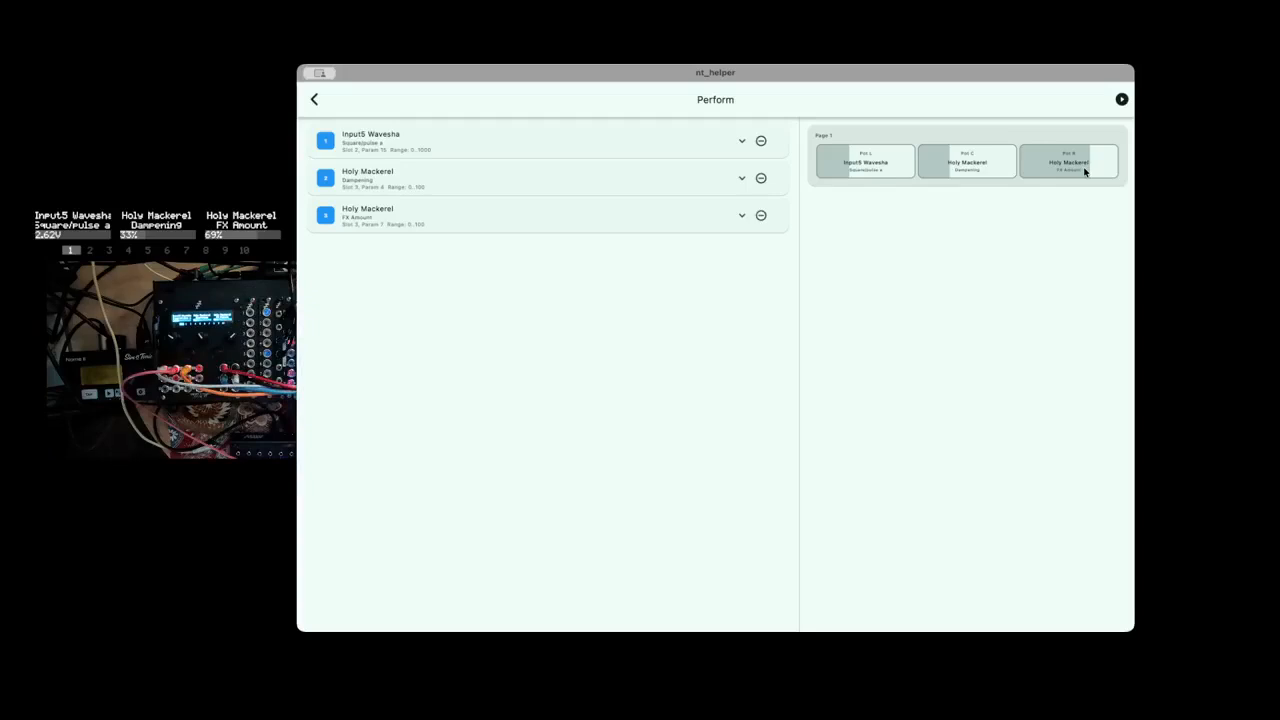
Examine the Index 1 item's range and label settings, briefly run live updating of the performance values, and return to the preset parameters.
click(494, 155)
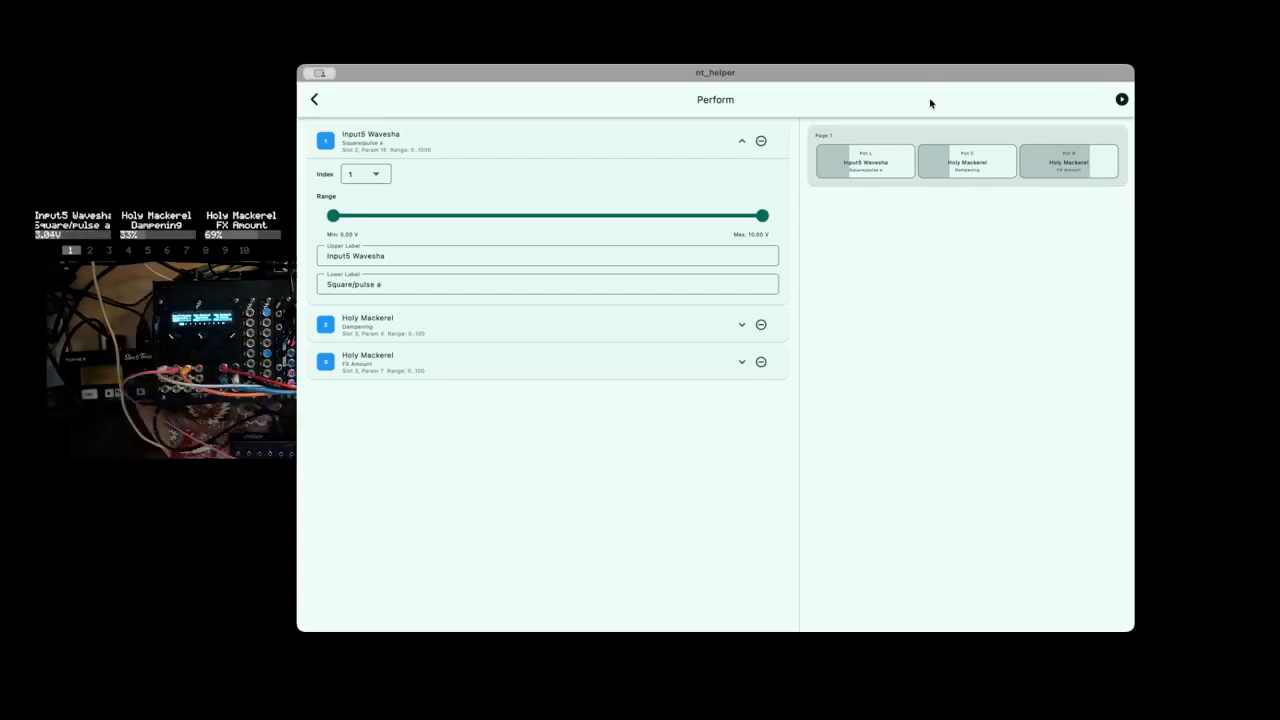
click(1121, 99)
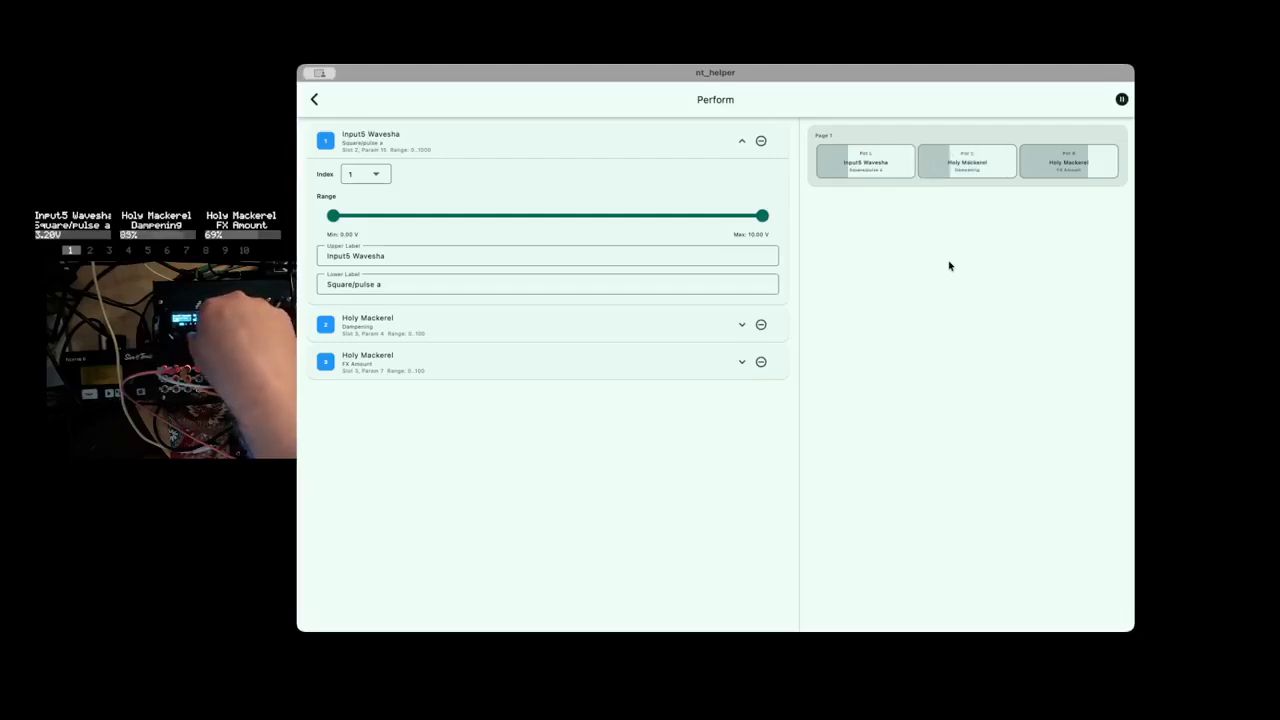
click(1121, 99)
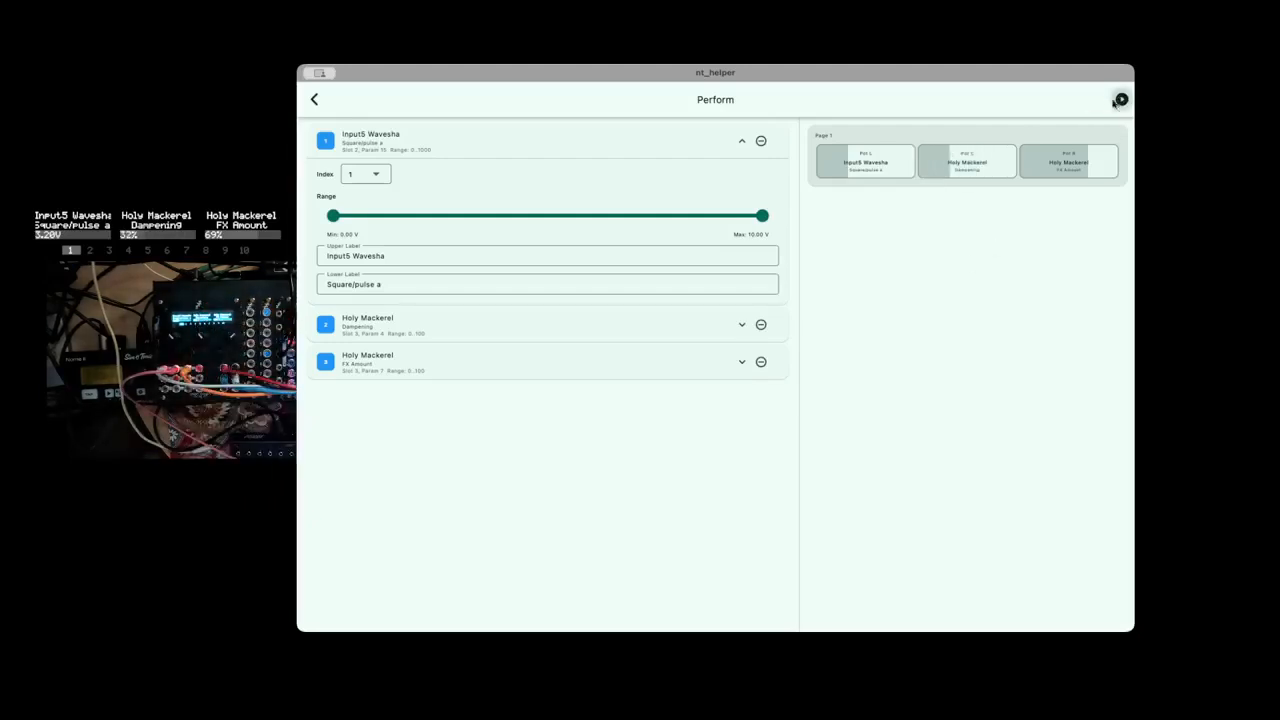
click(313, 101)
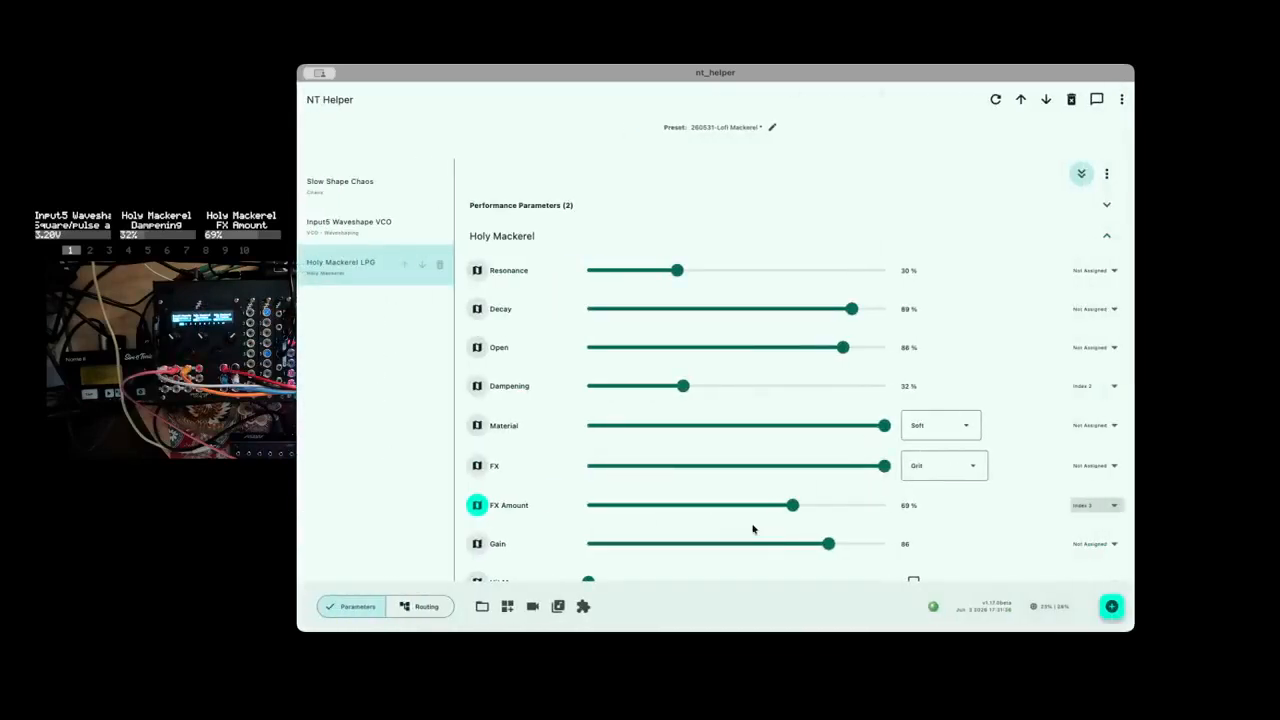